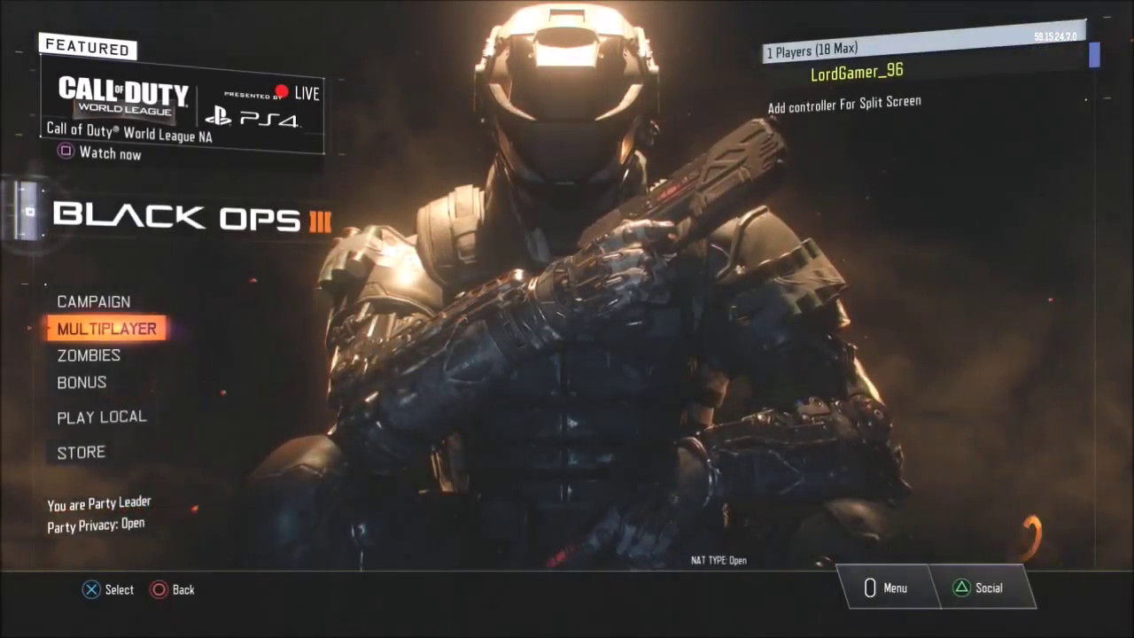
Enter multiplayer and open the Paintshop from the Identity options.
key("Return")
key("m")
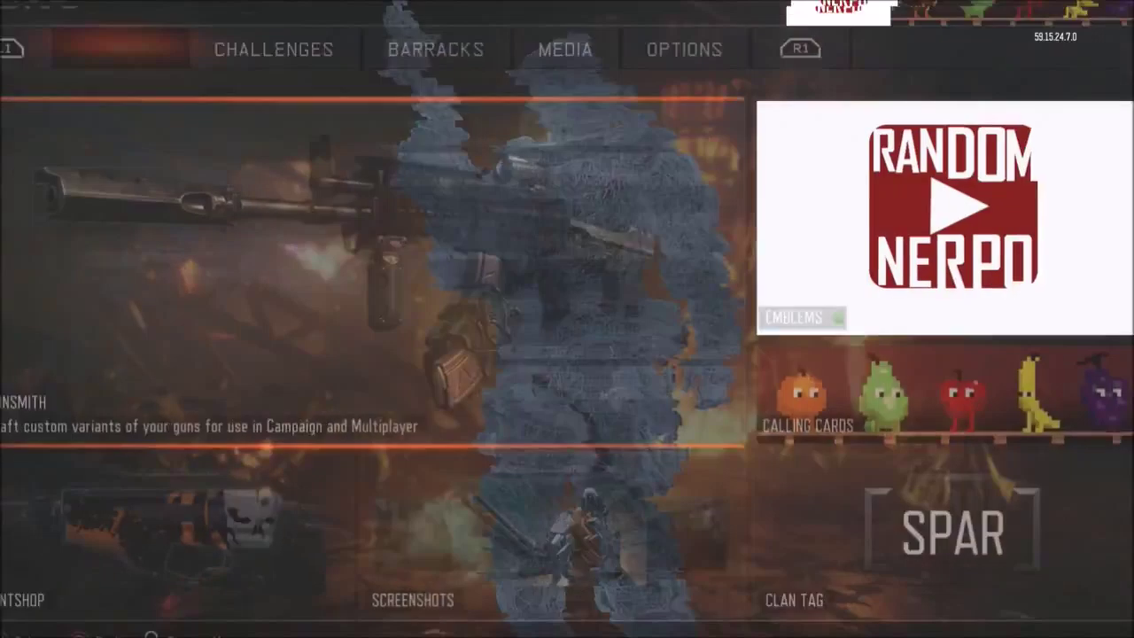
key("Down")
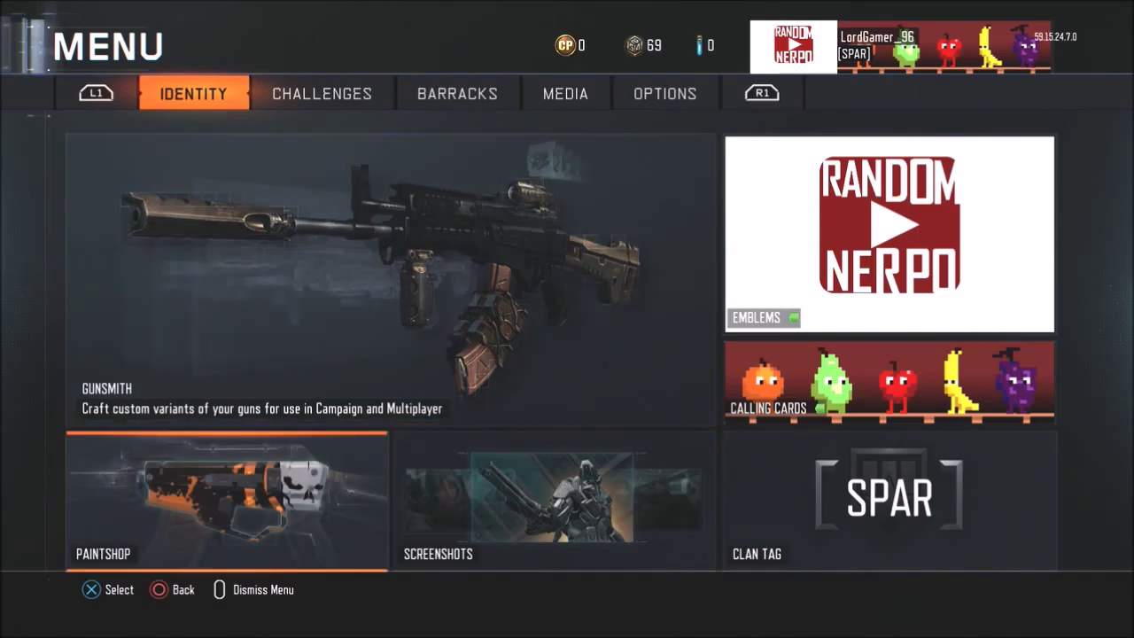
key("Return")
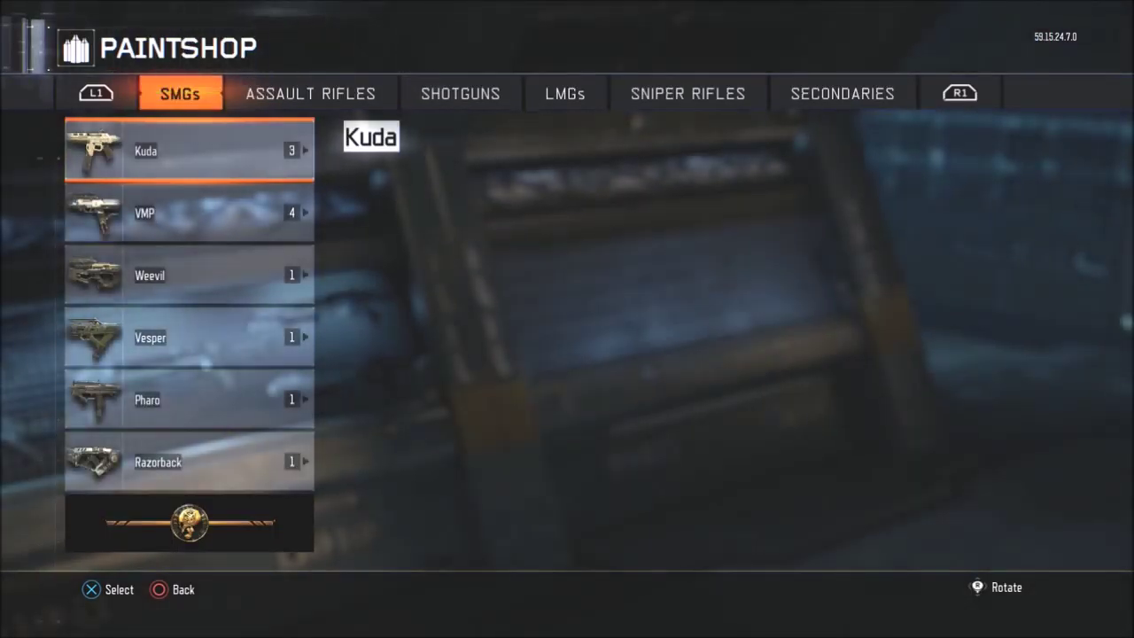
Look through the SMGs, choose the Kuda and open an empty paint job for it.
key("Down")
key("Down")
key("Down")
key("Down")
key("Down")
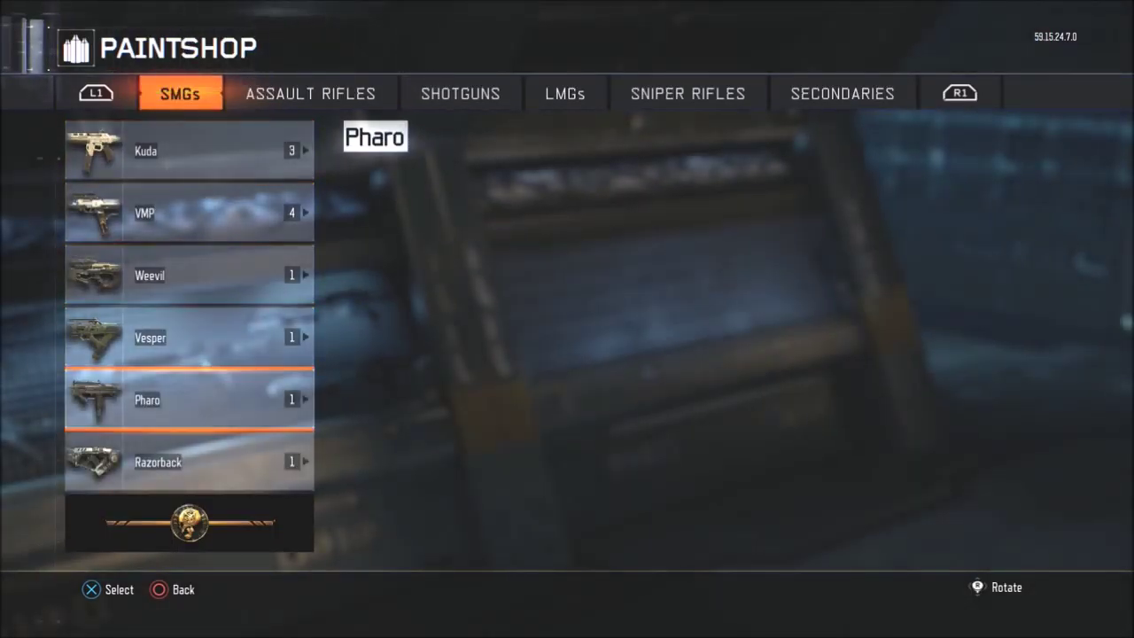
key("Up")
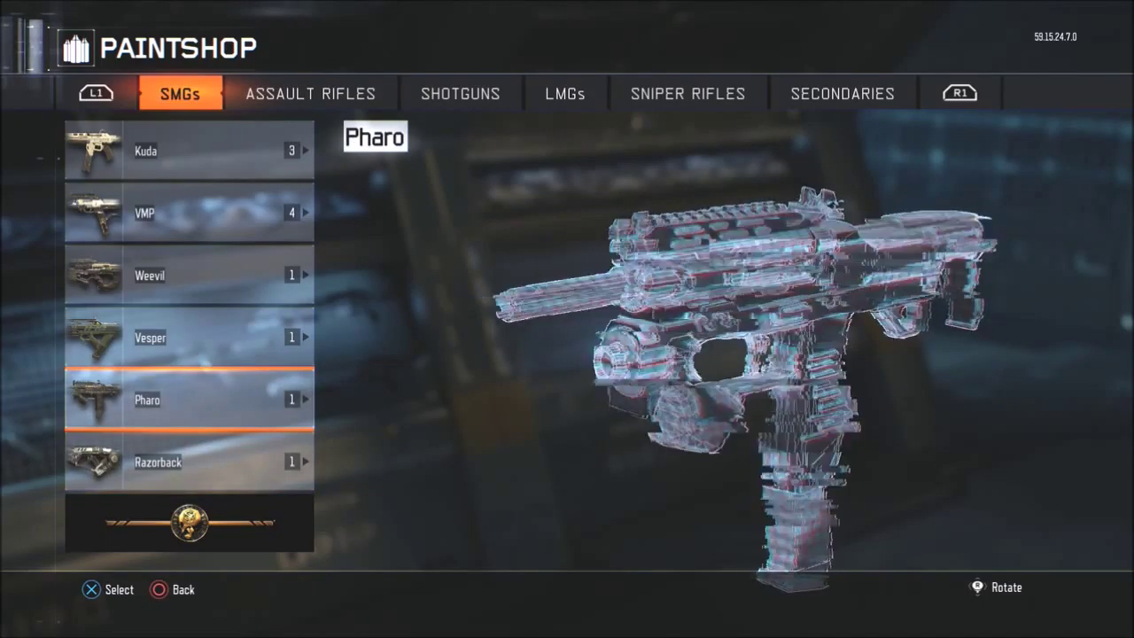
key("Up")
key("Up")
key("Up")
key("Up")
key("Return")
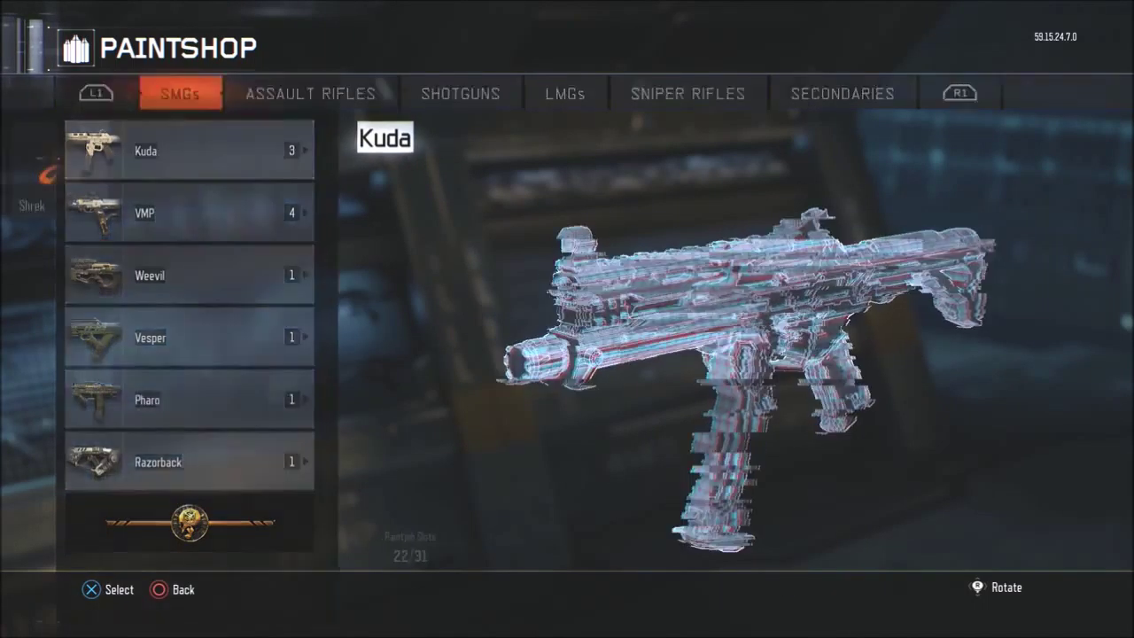
key("Return")
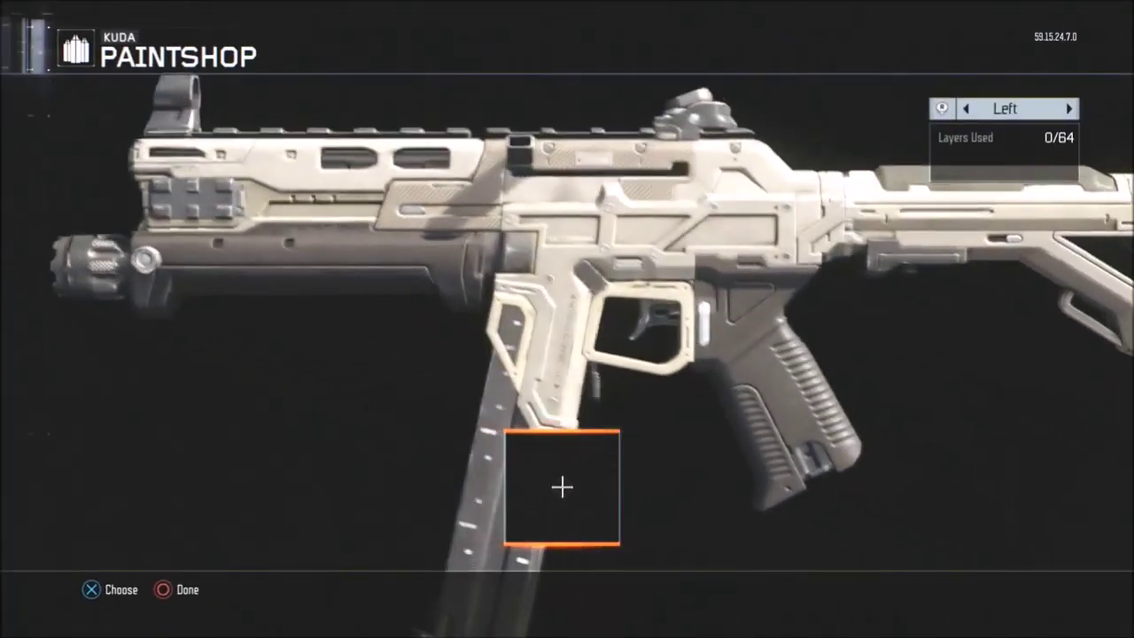
Start the first layer on the Kuda's left side and show the Tools decals.
key("Return")
key("Down")
key("Right")
key("Right")
key("Right")
key("Right")
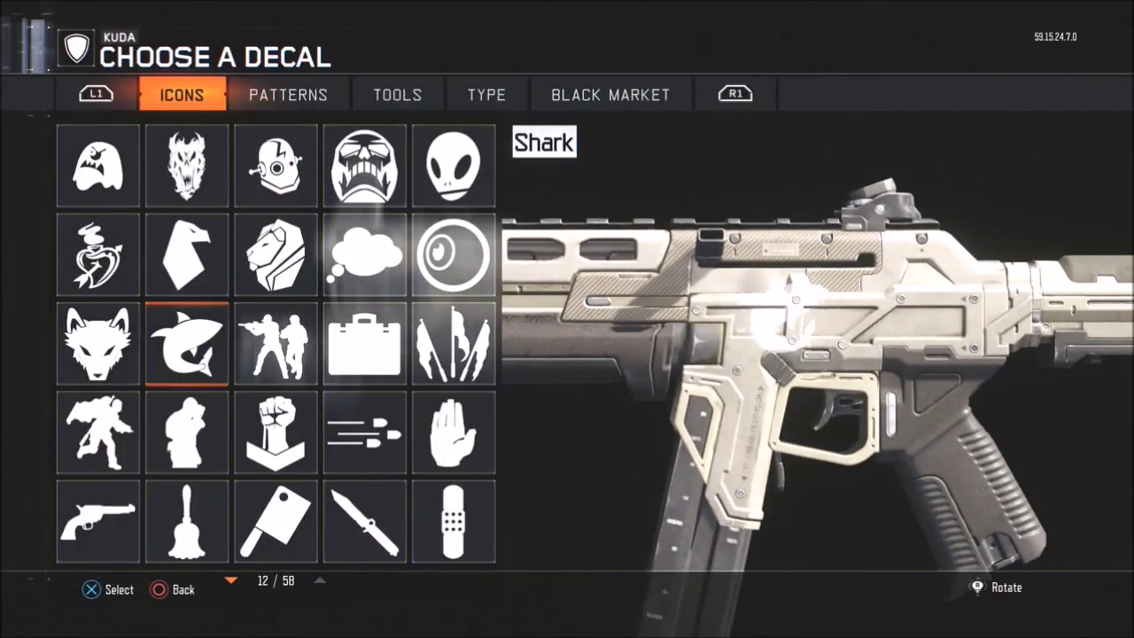
key("Page_Down")
key("Page_Down")
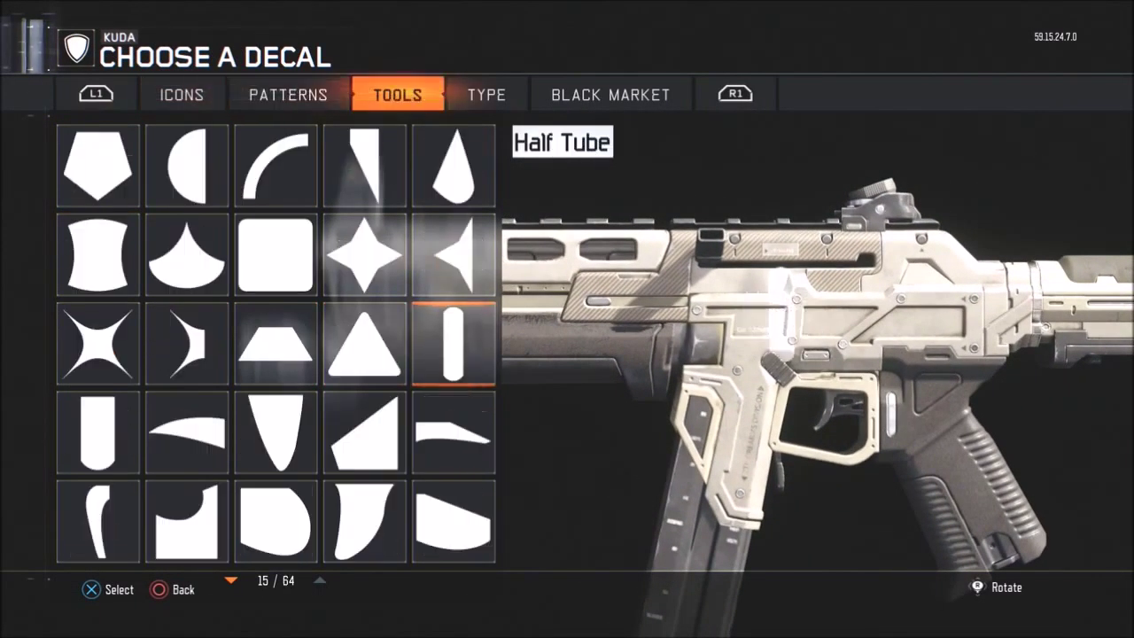
Browse the whole Tools decal set for a base shape that suits the gun's receiver.
key("Left")
key("Left")
key("Up")
key("Up")
key("Left")
key("Left")
key("Down")
key("Down")
key("Down")
key("Down")
key("Down")
key("Down")
key("Down")
key("Down")
key("Down")
key("Down")
key("Down")
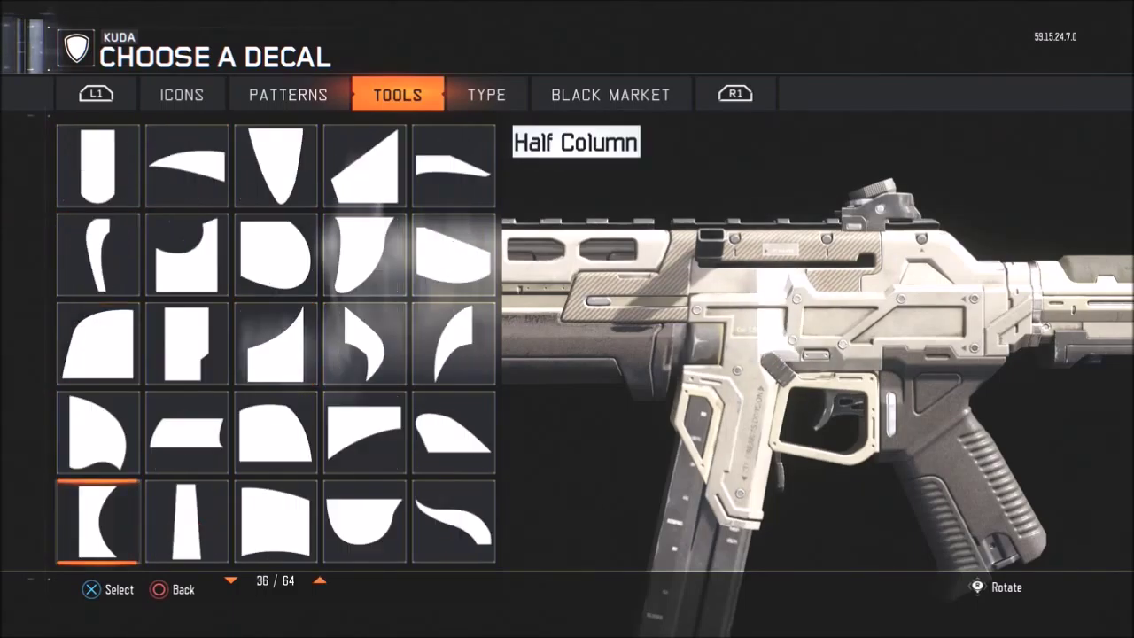
key("Down")
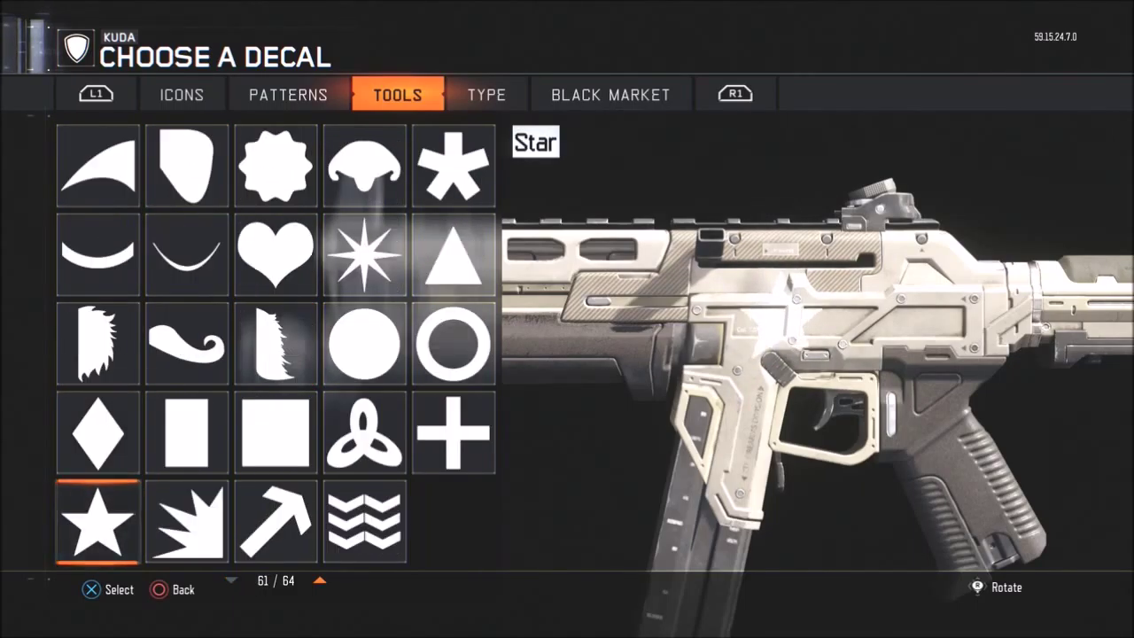
key("Right")
key("Right")
key("Right")
key("Up")
key("Up")
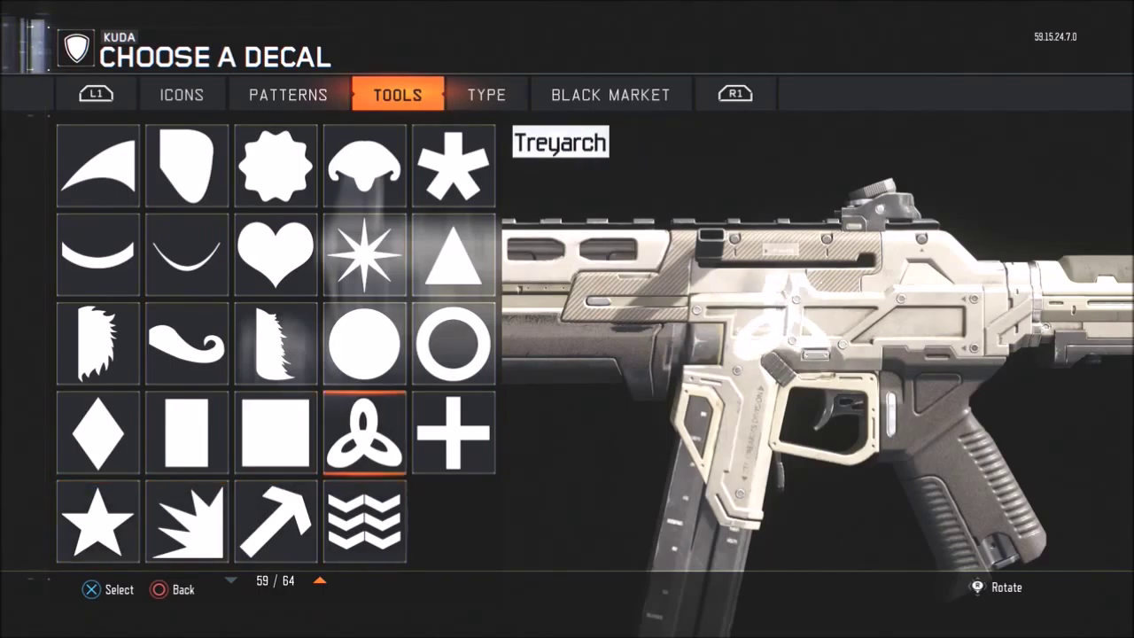
key("Up")
key("Up")
key("Up")
key("Up")
key("Up")
key("Up")
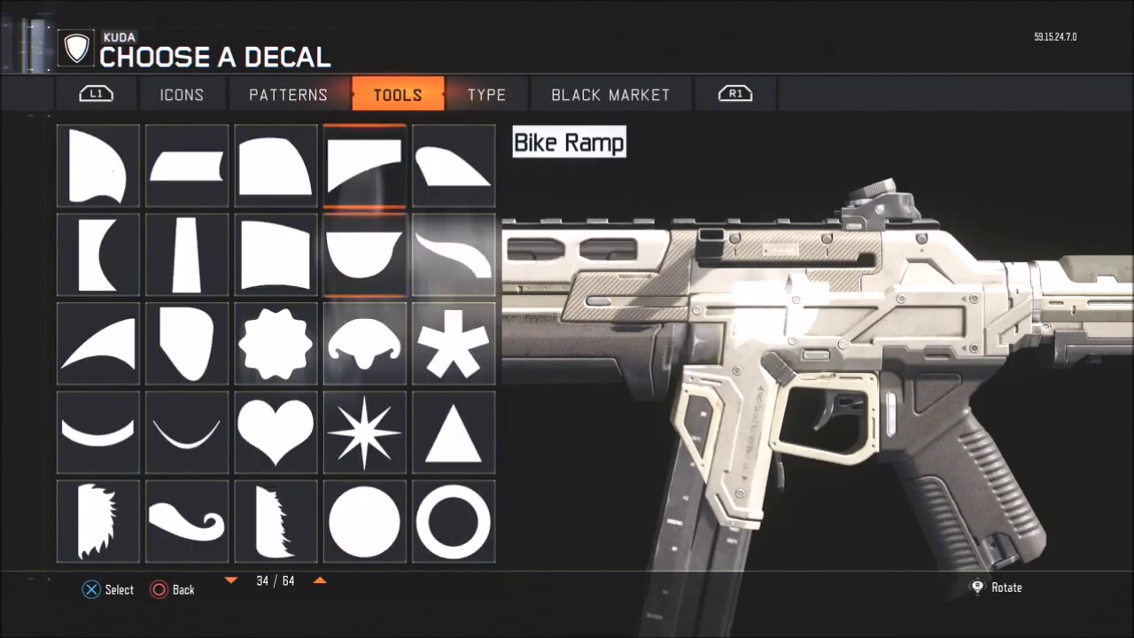
key("Left")
key("Down")
key("Down")
key("Down")
key("Down")
key("Down")
key("Down")
key("Down")
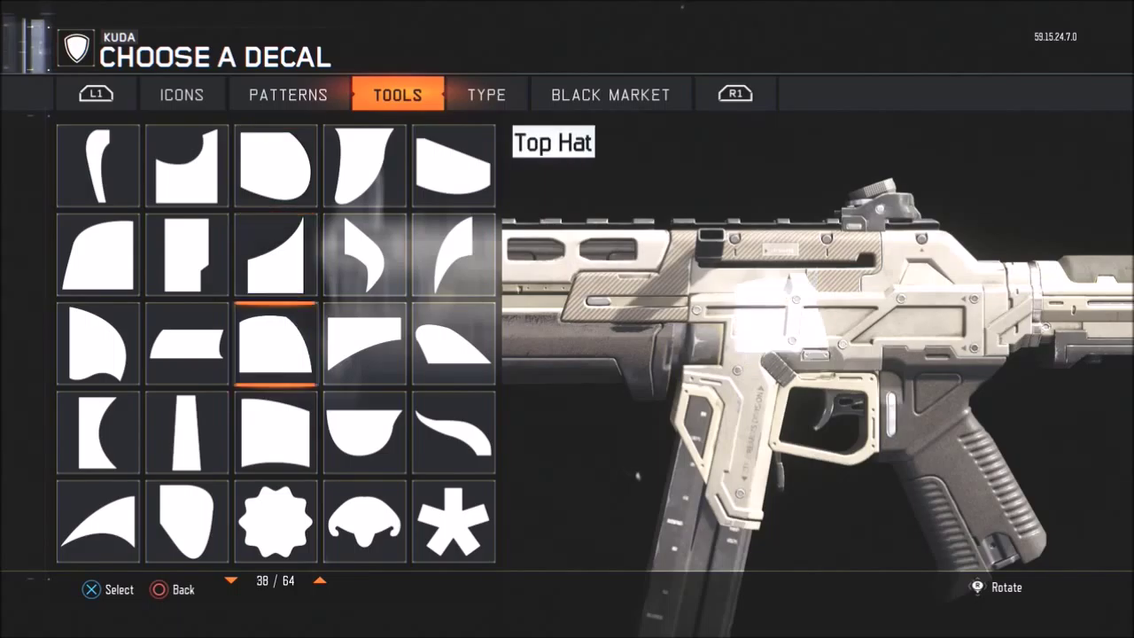
key("Up")
key("Up")
key("Up")
key("Up")
key("Up")
key("Up")
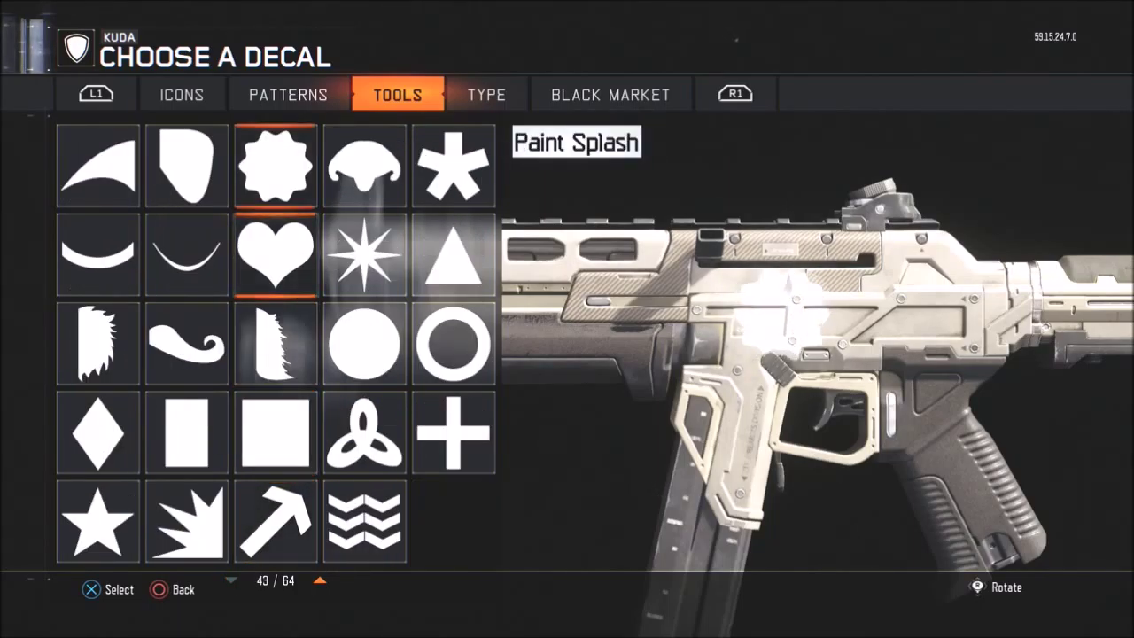
key("Up")
key("Up")
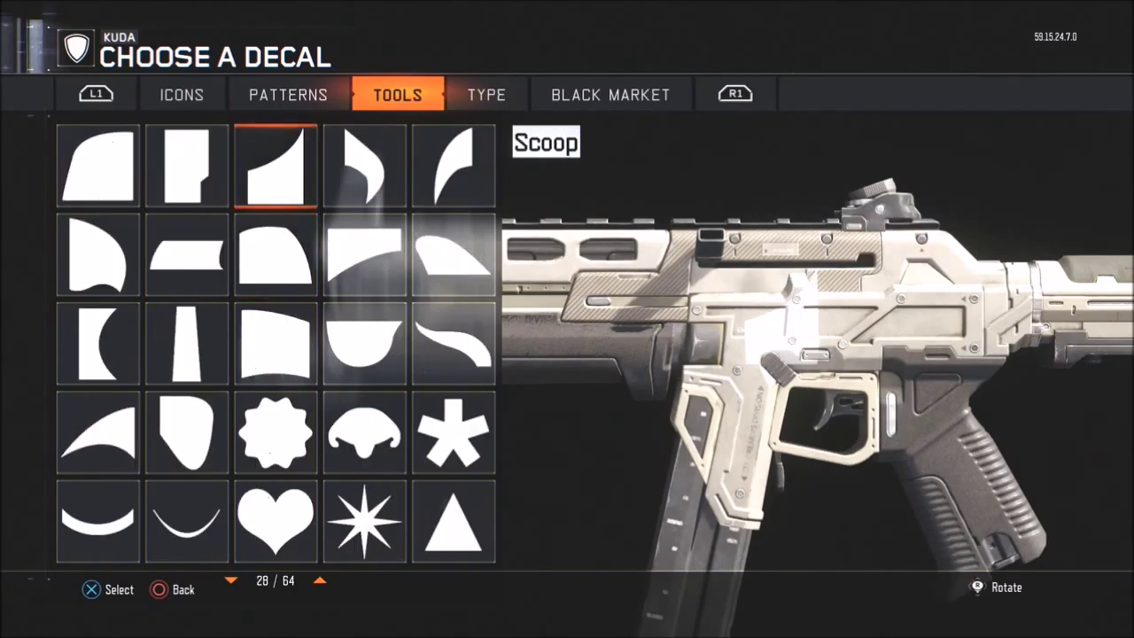
Add the rounded D-shaped decal and place it at position X 25, Y 0 with scale 10 and rotation 266.
key("Return")
key("Right")
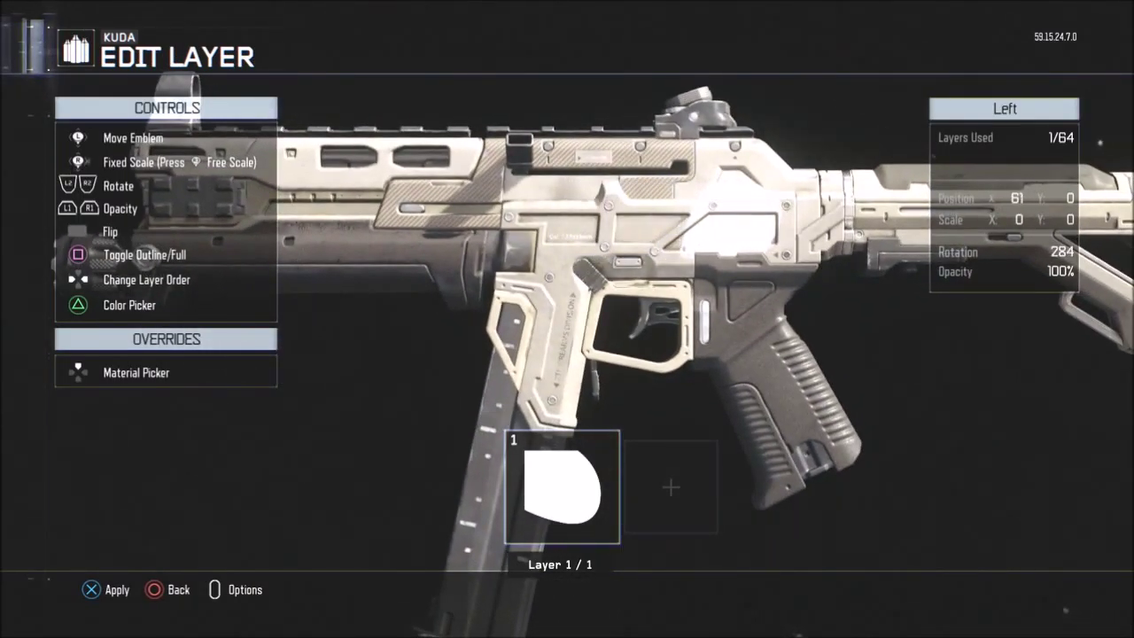
key("Left")
key("Left")
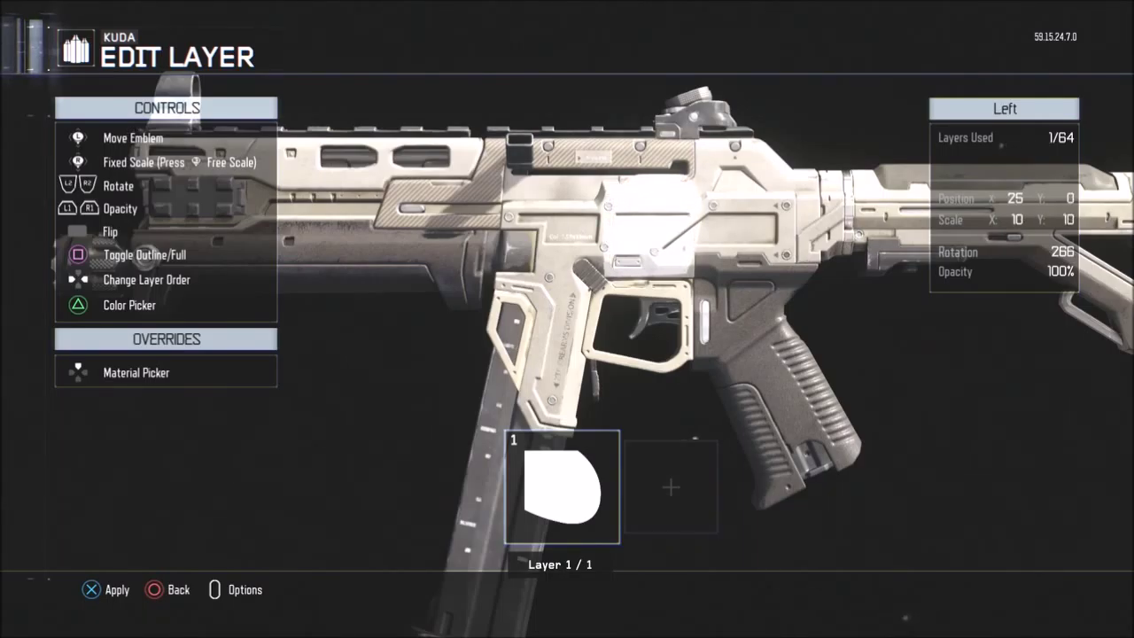
Try several solid colors on the decal and apply a bright purple.
key("Triangle")
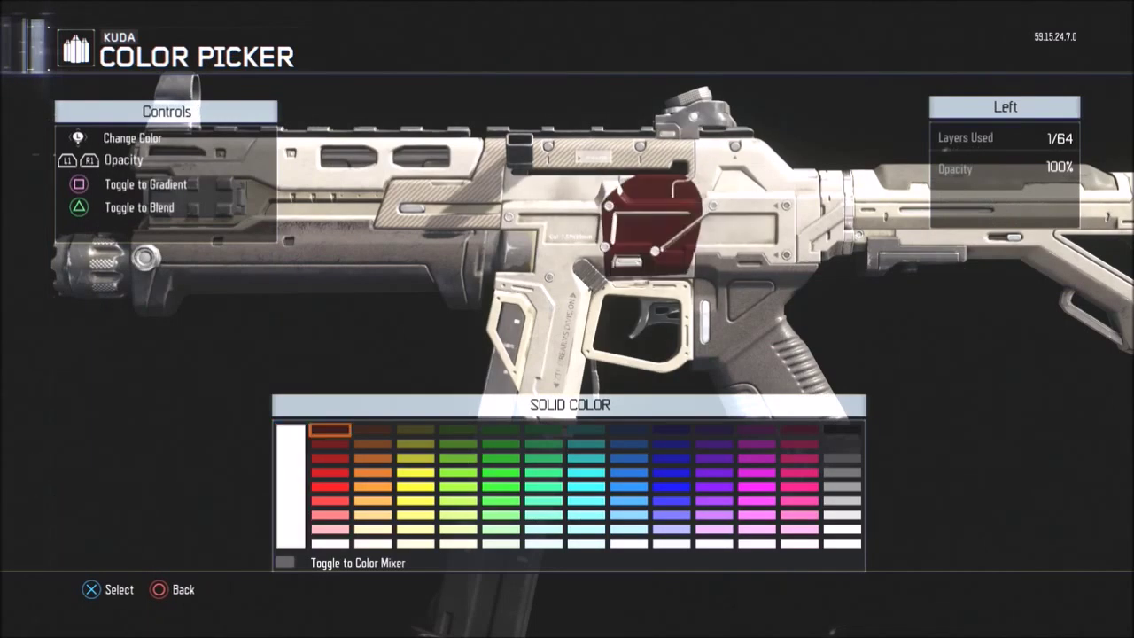
key("Down")
key("Down")
key("Right")
key("Down")
key("Down")
key("Down")
key("Right")
key("Right")
key("Right")
key("Right")
key("Right")
key("Right")
key("Right")
key("Right")
key("Right")
key("Right")
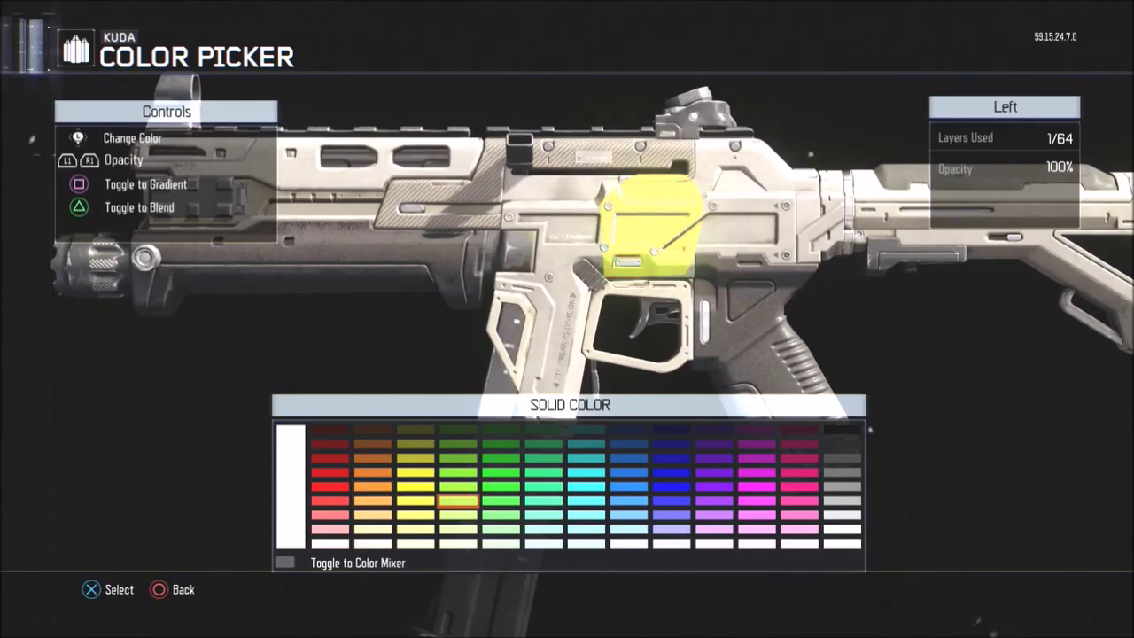
key("Left")
key("Up")
key("Left")
key("Right")
key("Right")
key("Left")
key("Up")
key("Up")
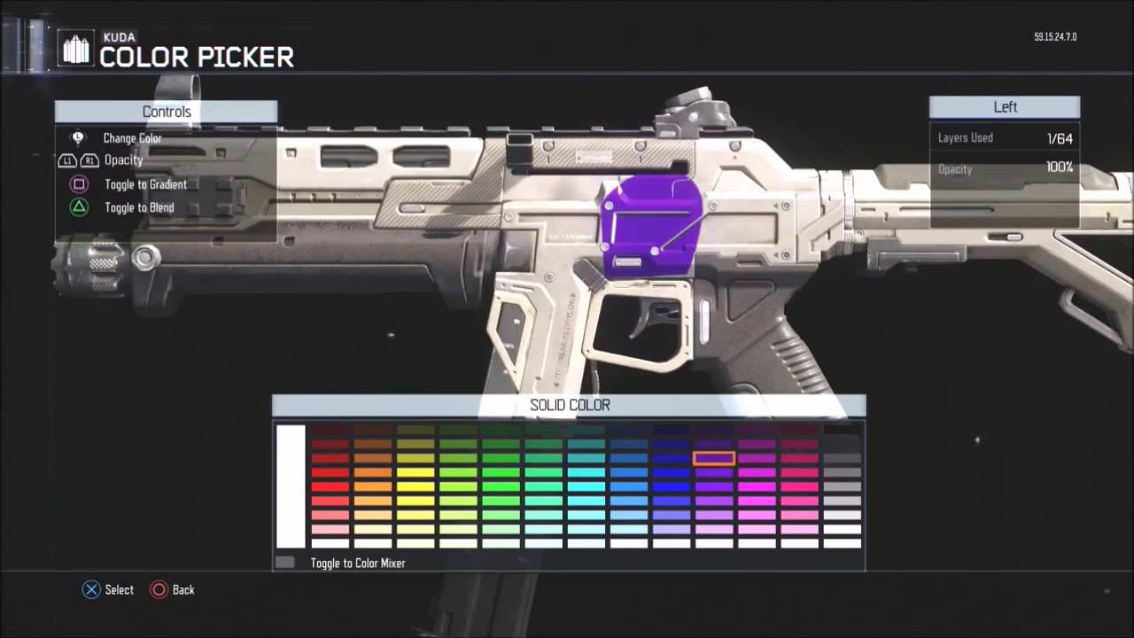
key("Down")
key("Down")
key("Return")
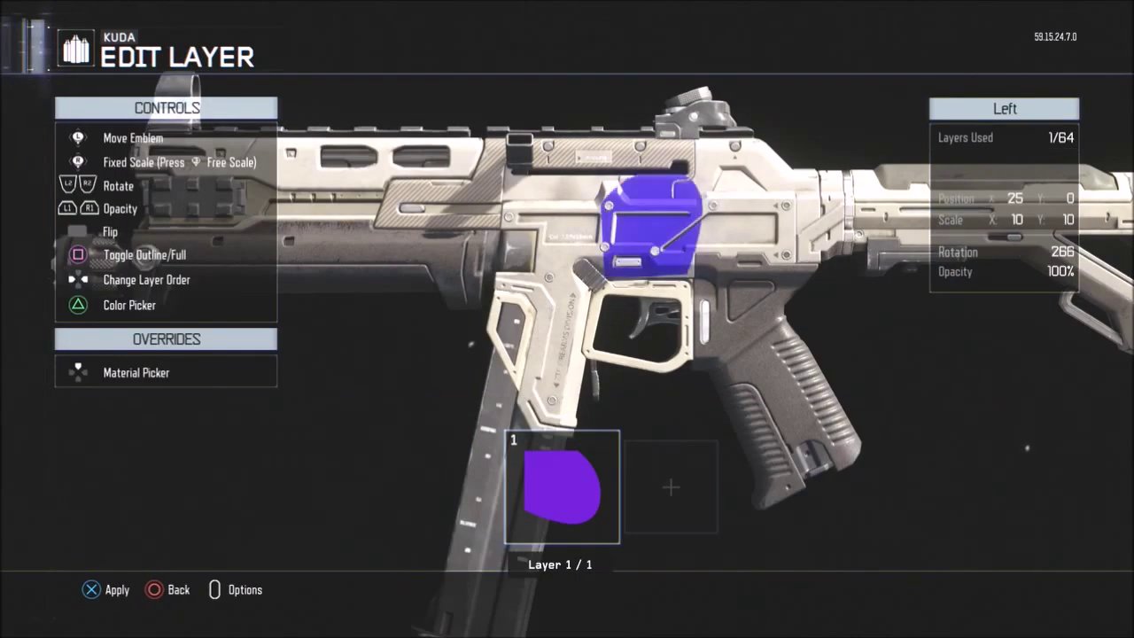
Enlarge the purple decal to scale 60, position it at X 19, Y 18 over the receiver, and apply the layer.
key("Up")
key("Down")
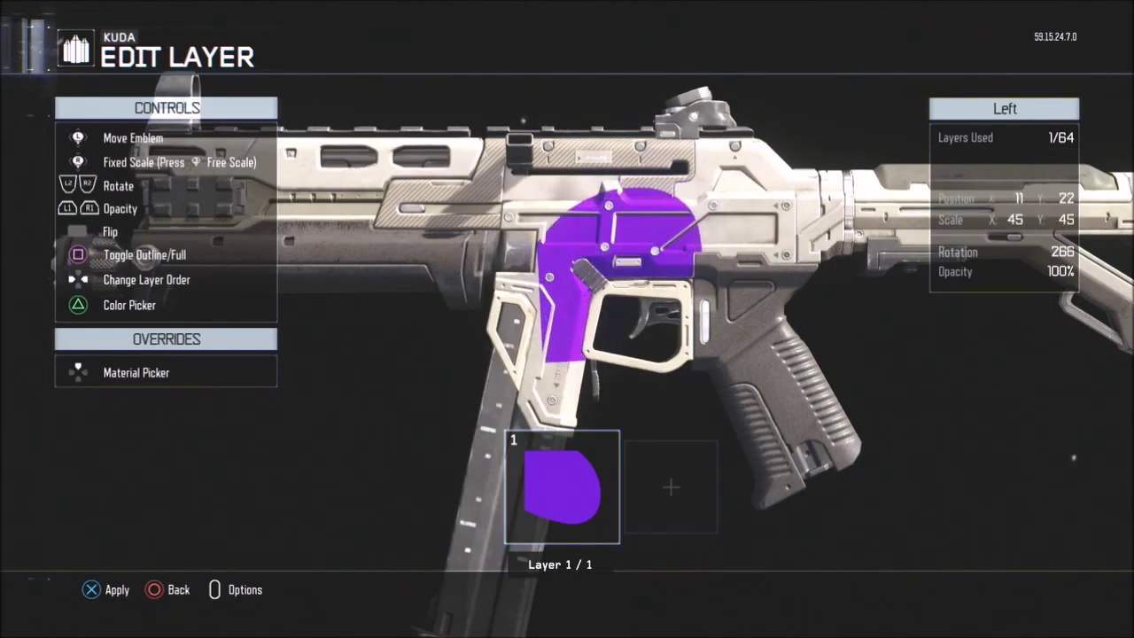
key("Right")
key("Down")
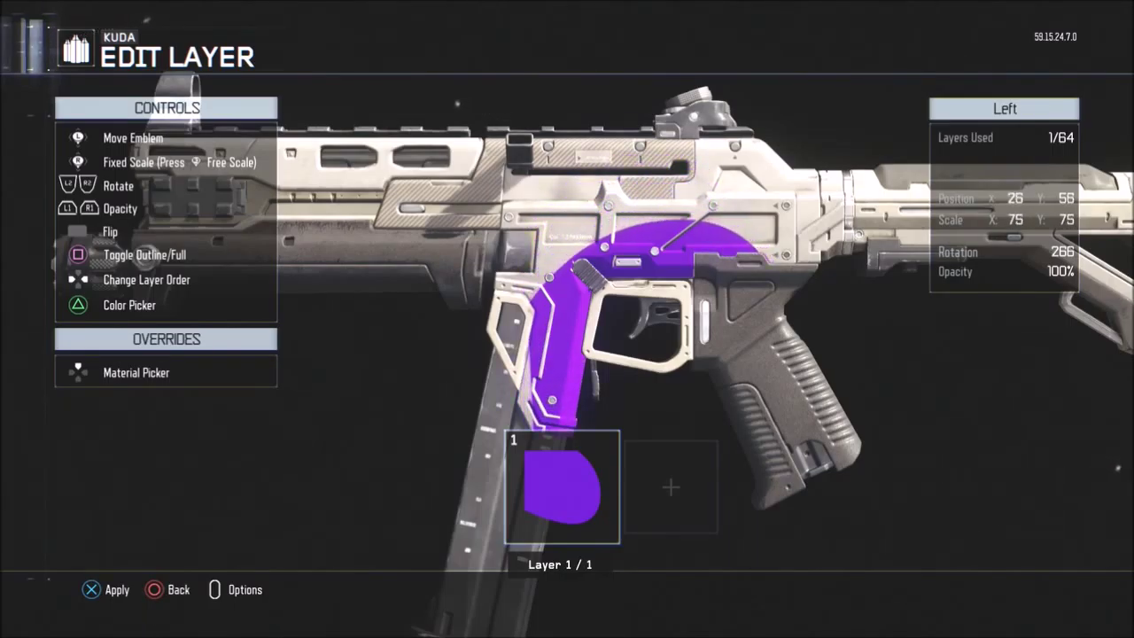
key("Up")
key("Left")
key("Down")
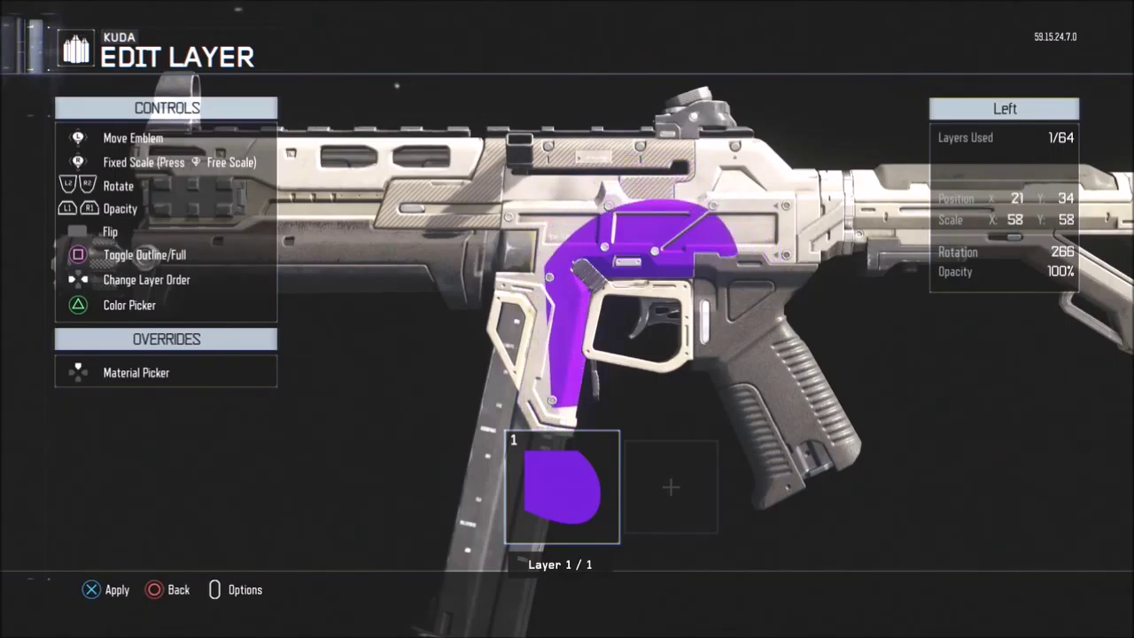
key("Up")
key("Right")
key("Up")
key("Down")
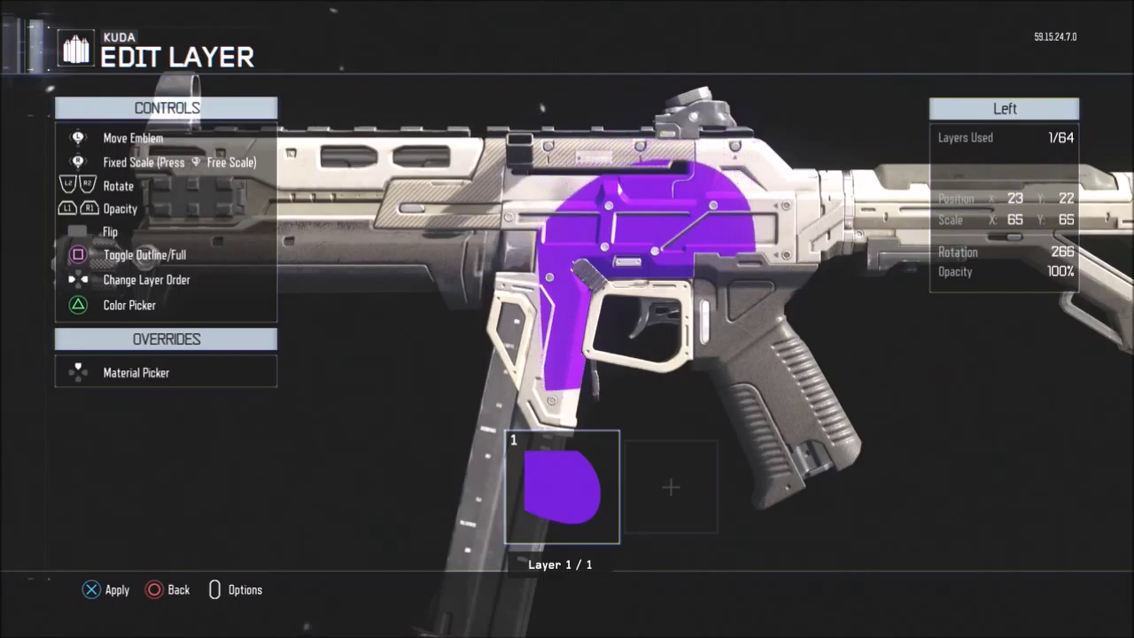
key("Up")
key("Right")
key("Down")
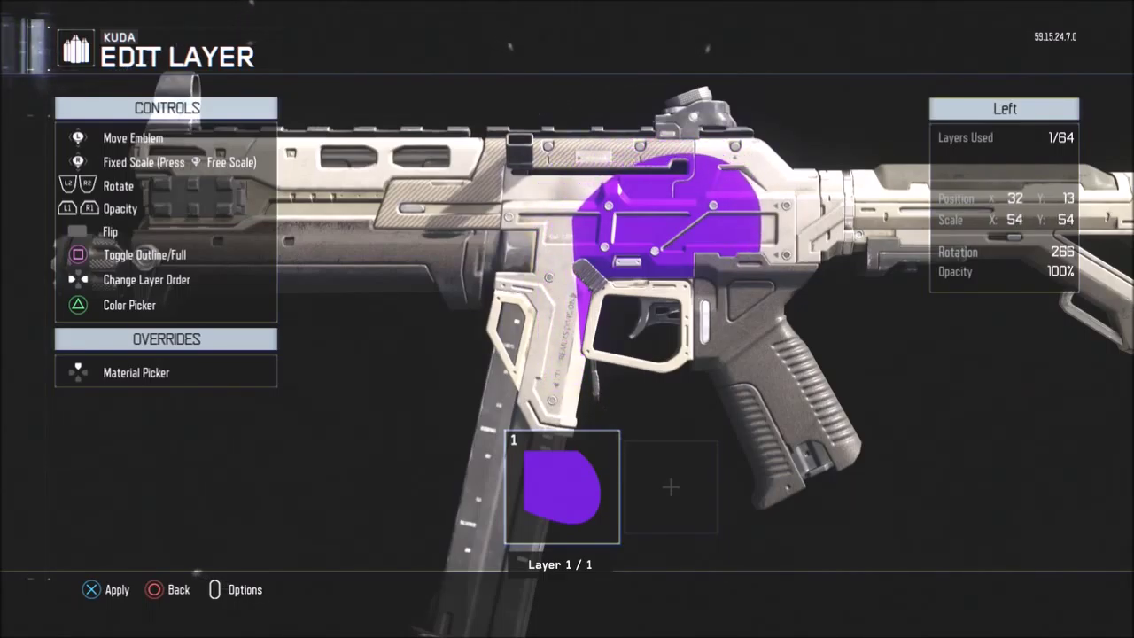
key("Down")
key("Left")
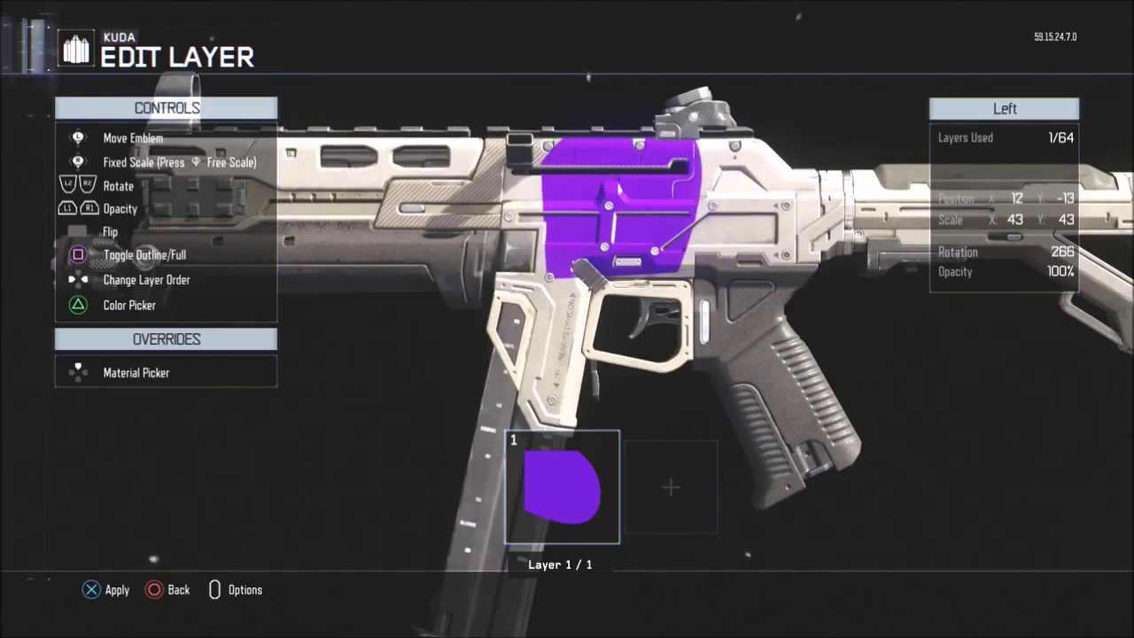
key("Down")
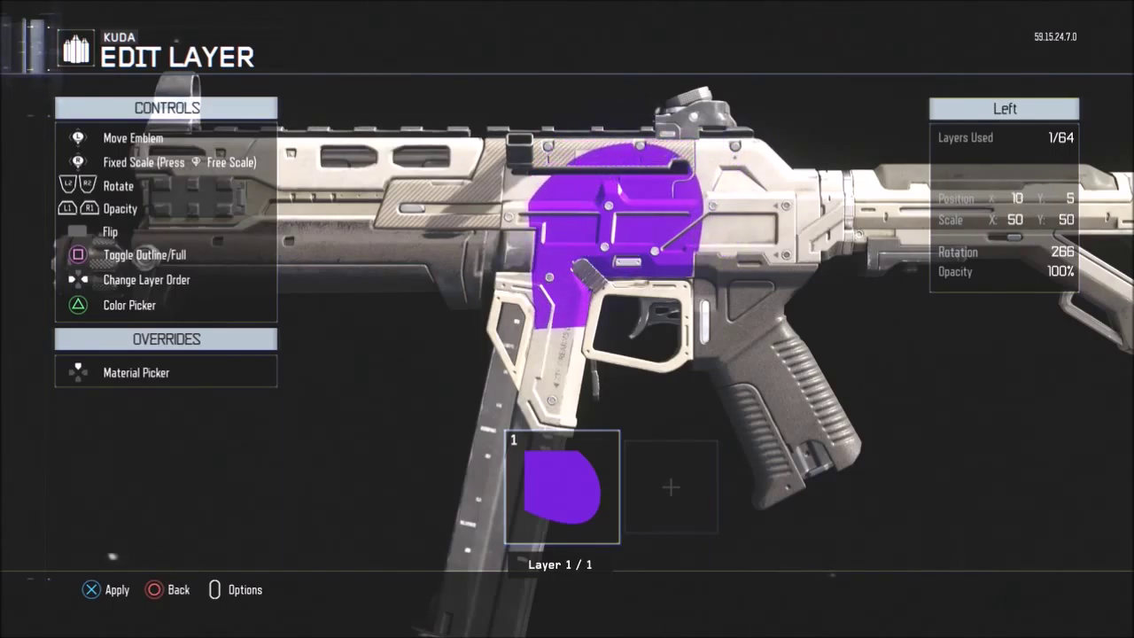
key("Right")
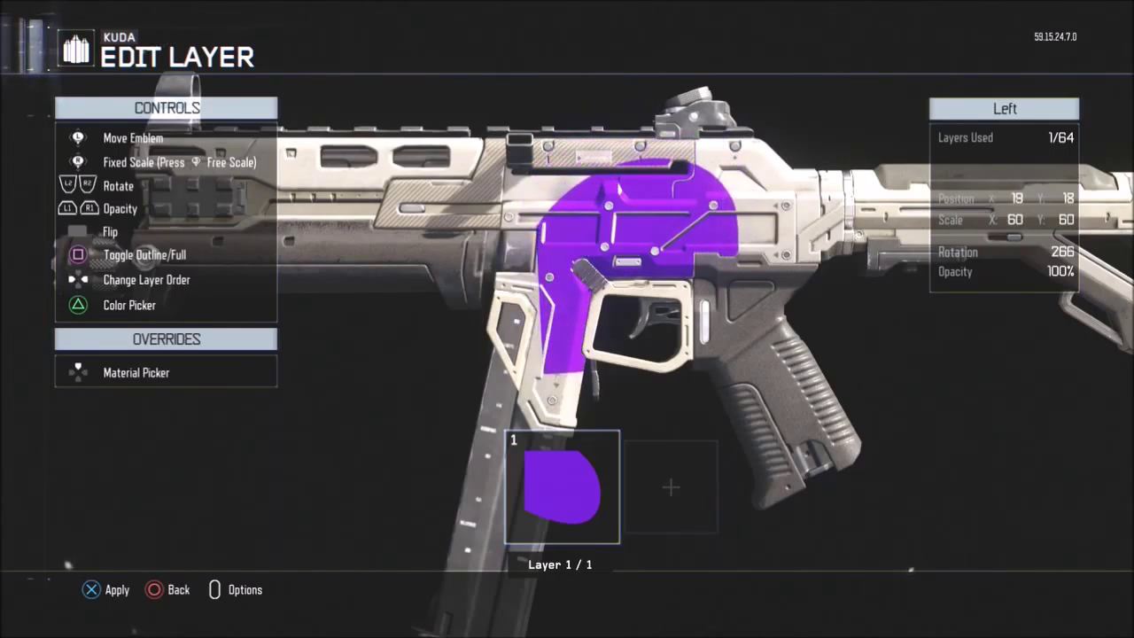
key("Return")
Start a second layer beside the purple one and show the Patterns decals.
key("Right")
key("Return")
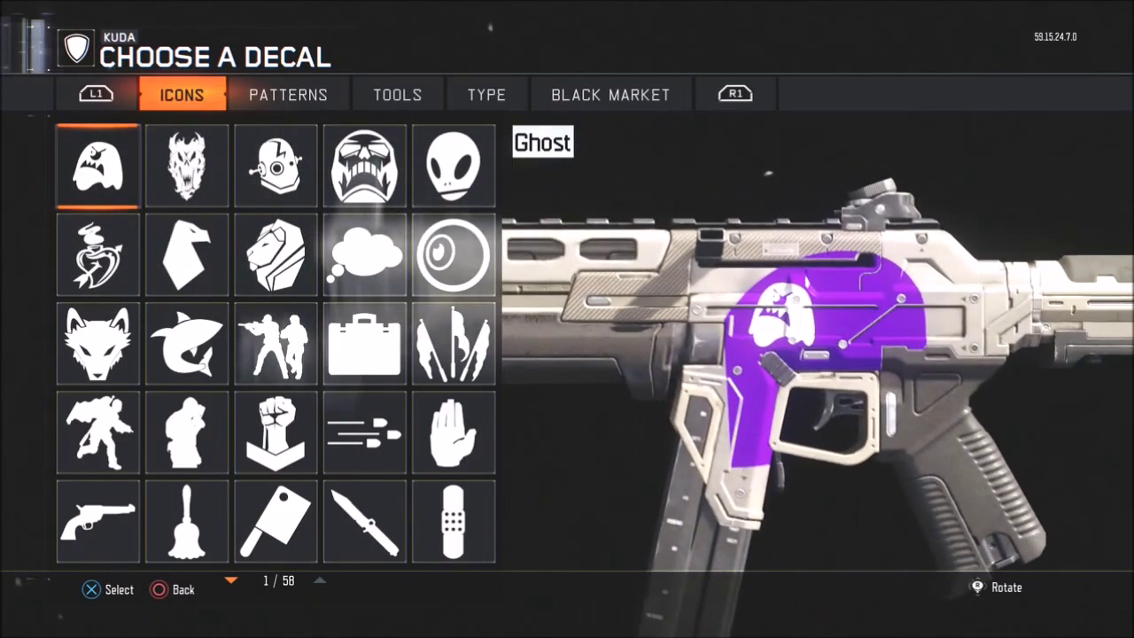
key("Page_Down")
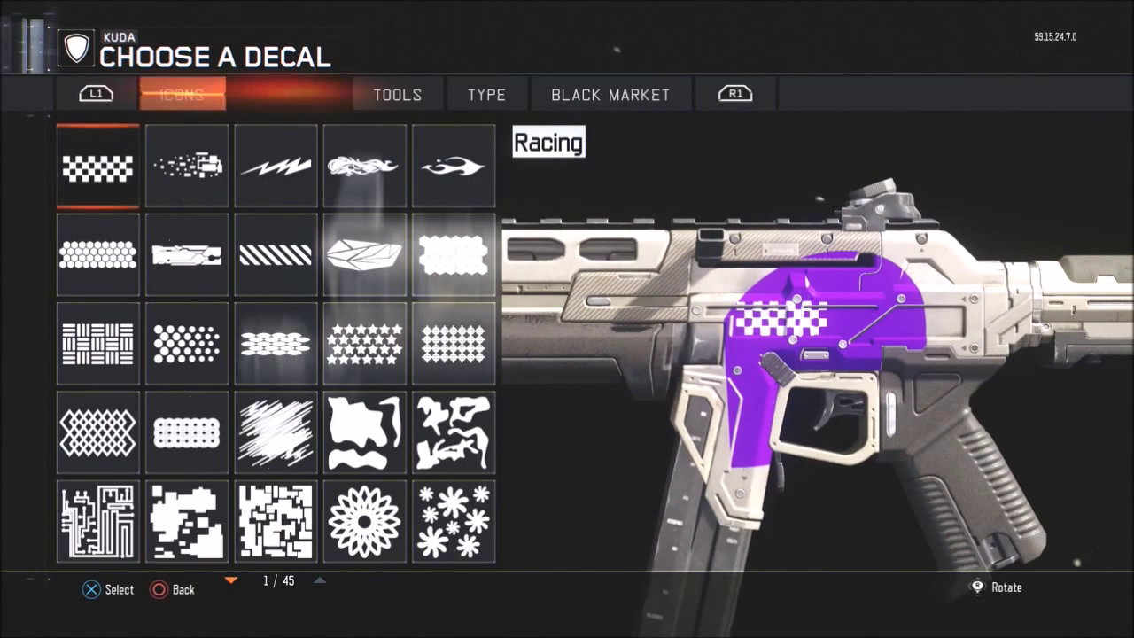
Look through the Patterns decals from Racing to Paintball, previewing them on the purple area for the second layer.
key("Right")
key("Right")
key("Down")
key("Down")
key("Down")
key("Down")
key("Down")
key("Down")
key("Down")
key("Down")
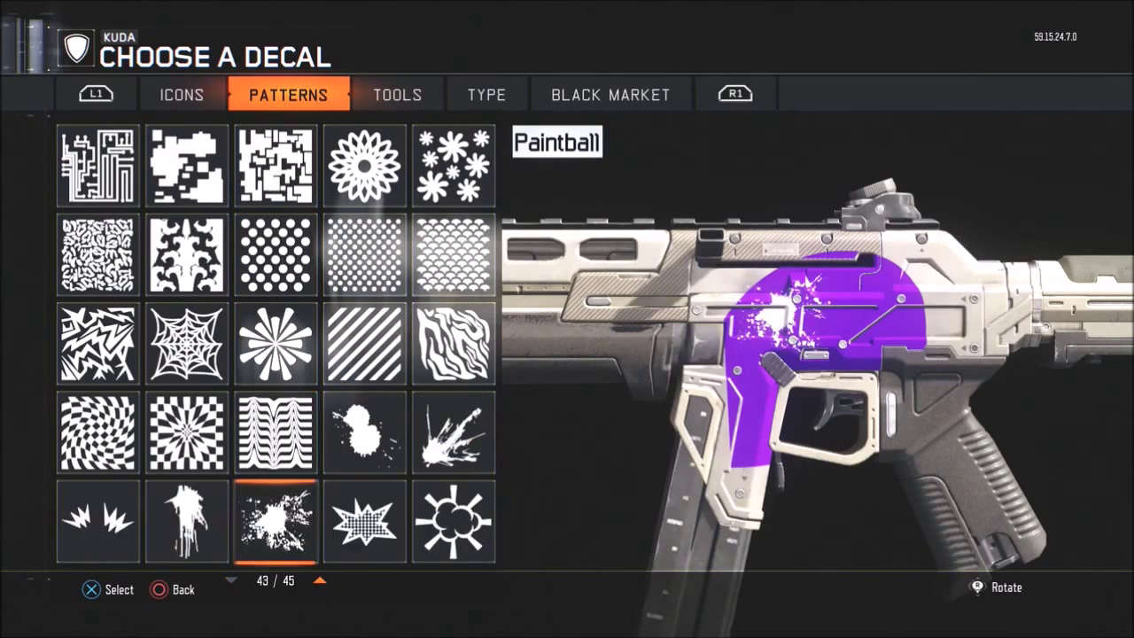
key("Up")
key("Up")
key("Up")
key("Up")
key("Up")
key("Up")
key("Up")
key("Up")
key("e")
key("q")
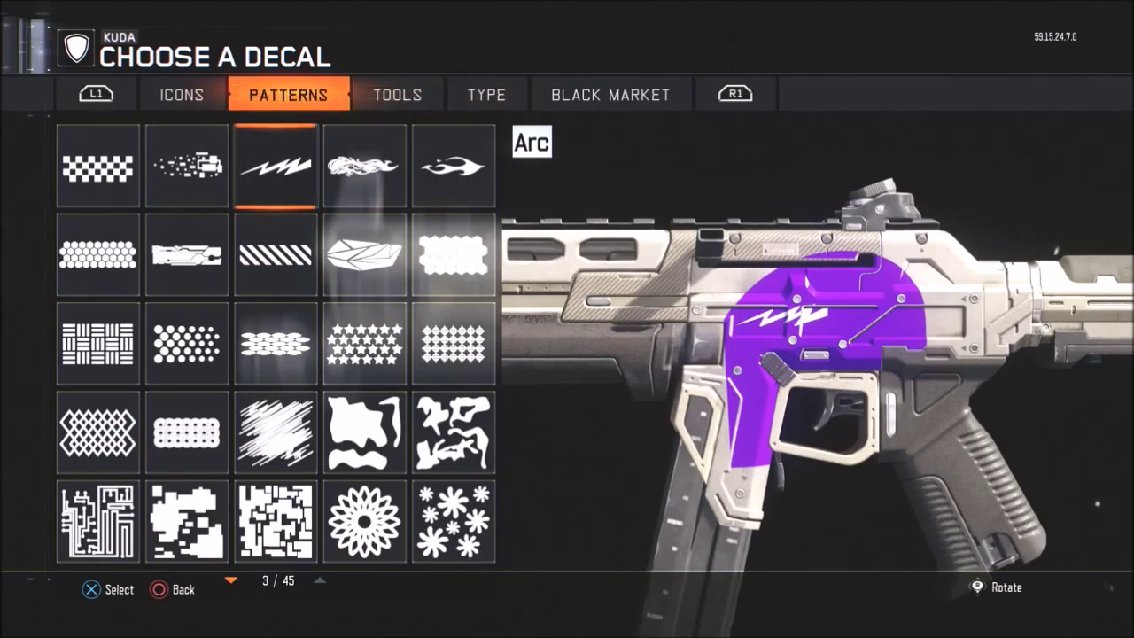
key("Right")
key("Right")
key("Left")
key("Left")
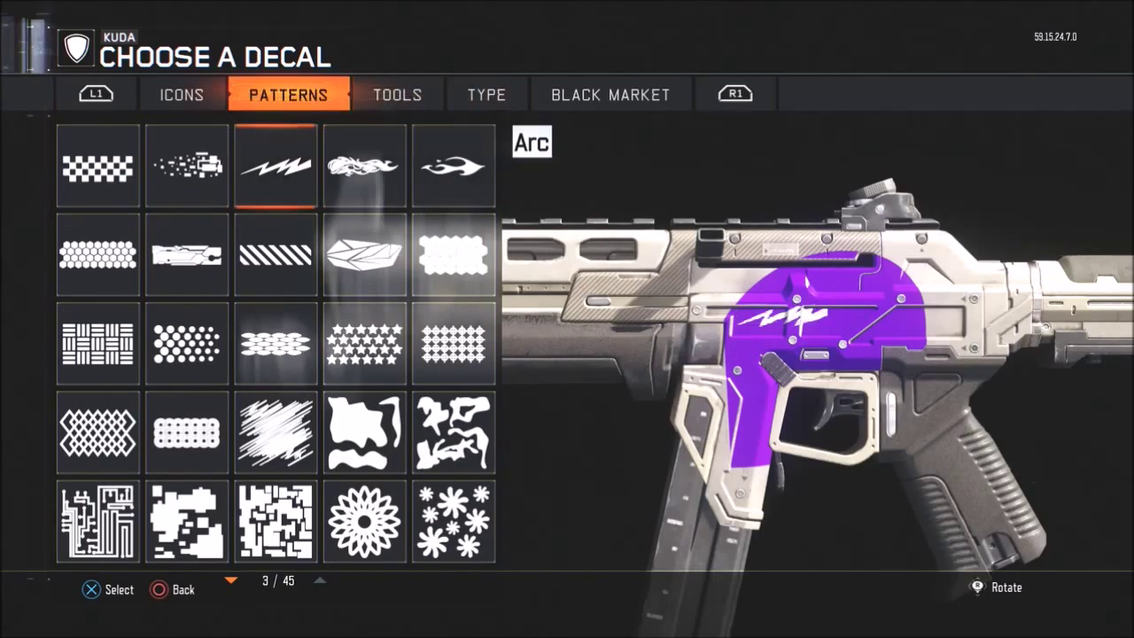
Look through the Tools decals down to Hardpoint and check the Black Market decals.
key("e")
key("Down")
key("Down")
key("Down")
key("Down")
key("Down")
key("Down")
key("Down")
key("Down")
key("Down")
key("Down")
key("Down")
key("Down")
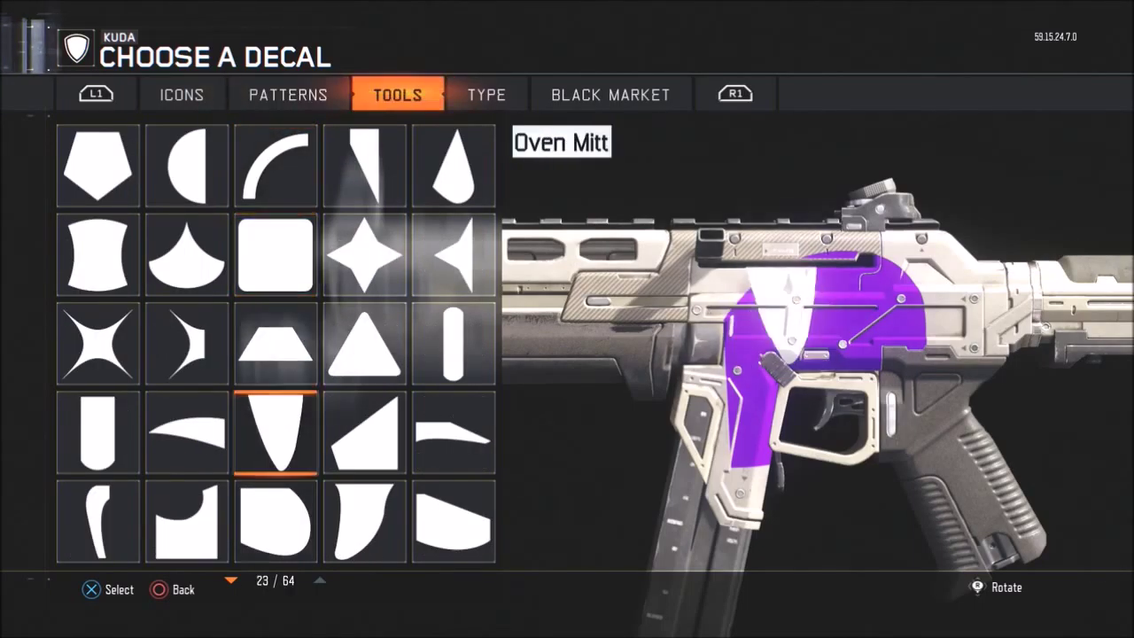
key("Right")
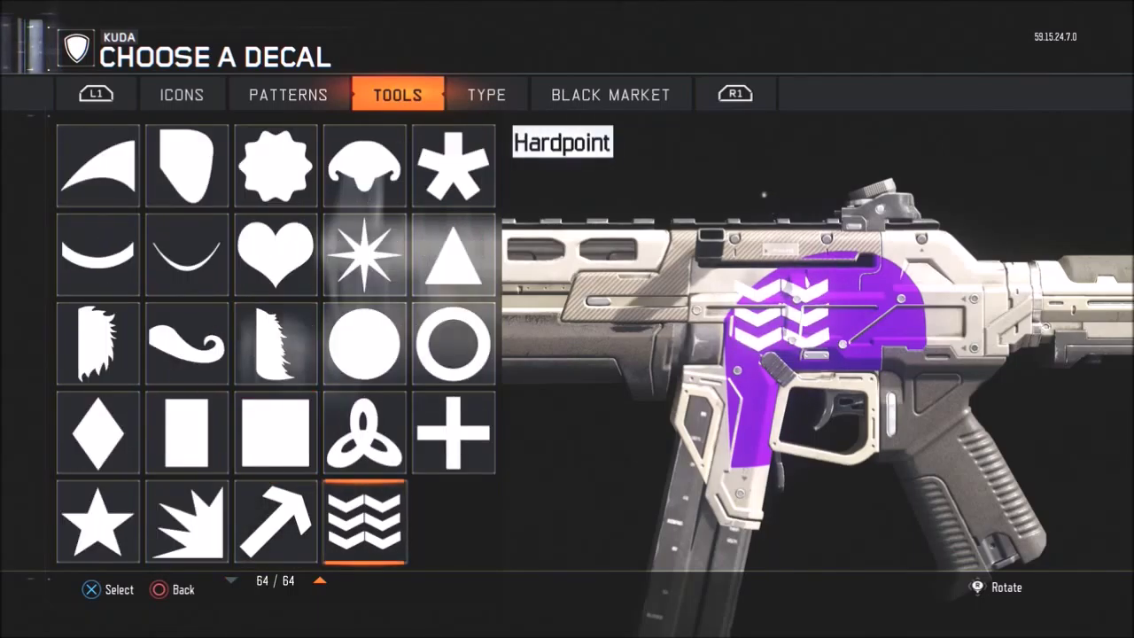
key("e")
key("e")
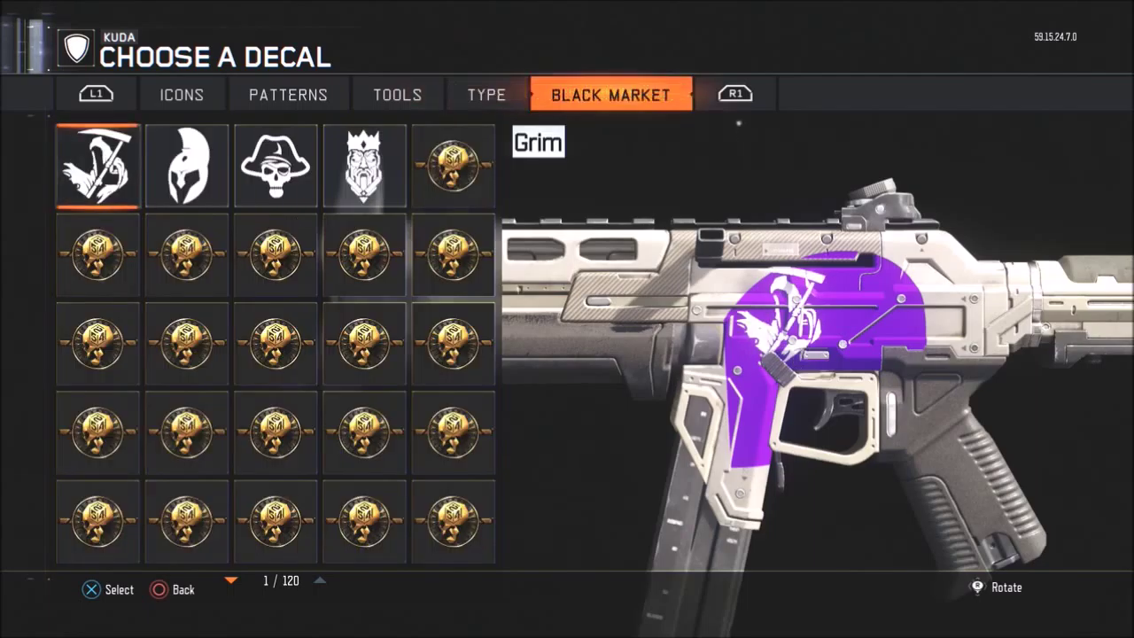
Add the Arc pattern decal as layer 2 at position X 0, Y -10 with scale 10.
key("q")
key("q")
key("q")
key("e")
key("Right")
key("Right")
key("q")
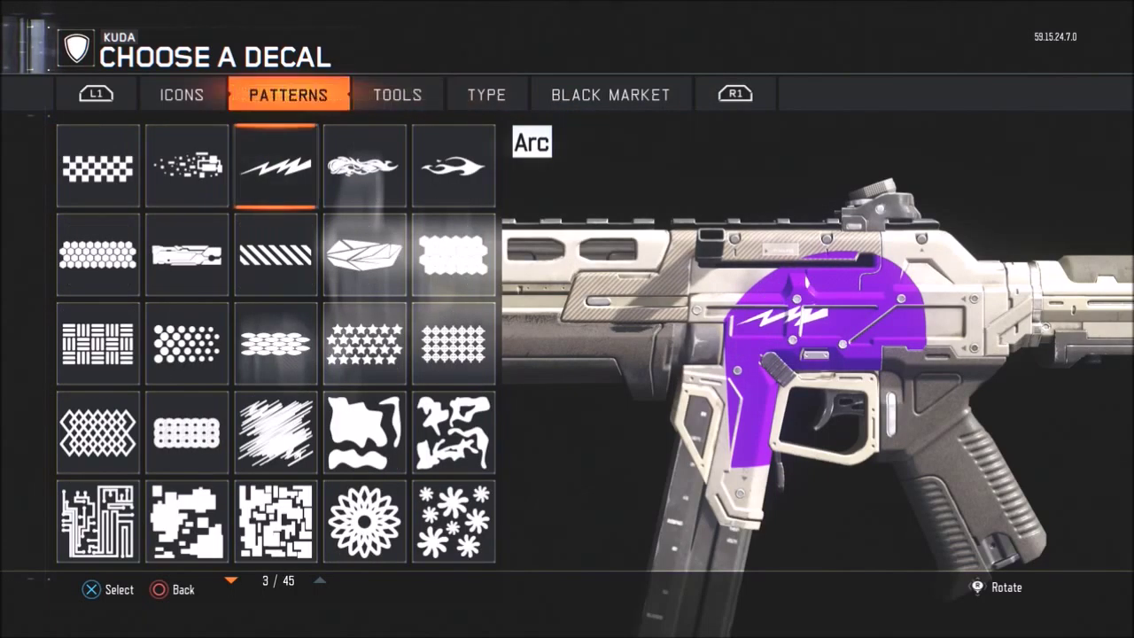
key("Return")
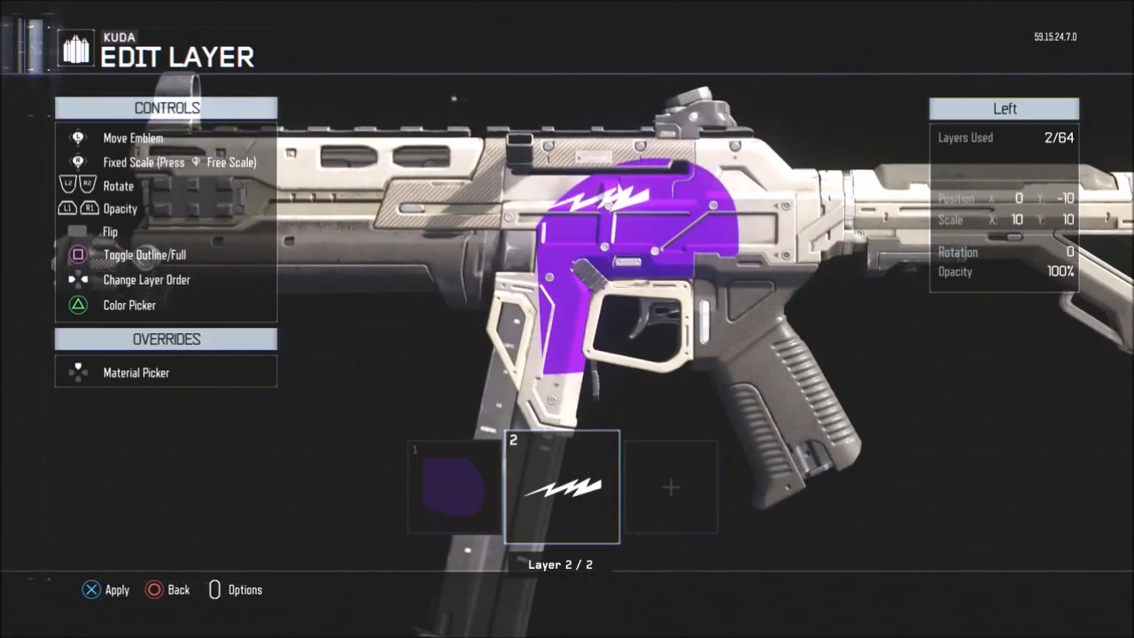
key("Return")
key("Right")
key("Left")
key("Return")
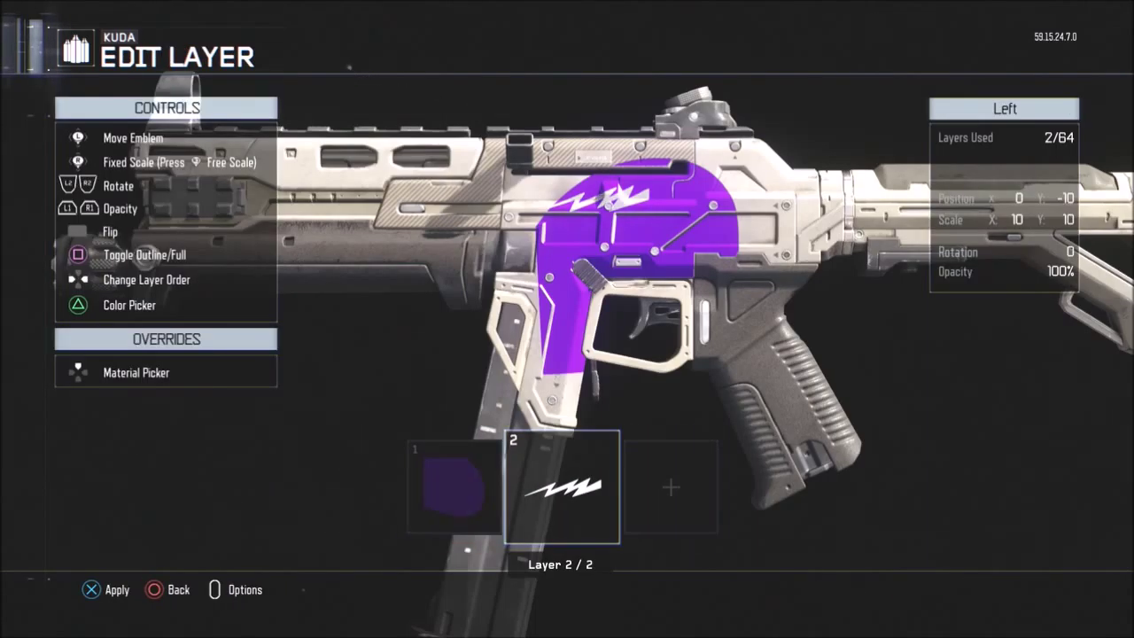
Color the layer 2 lightning decal a solid yellow and apply the layer.
key("y")
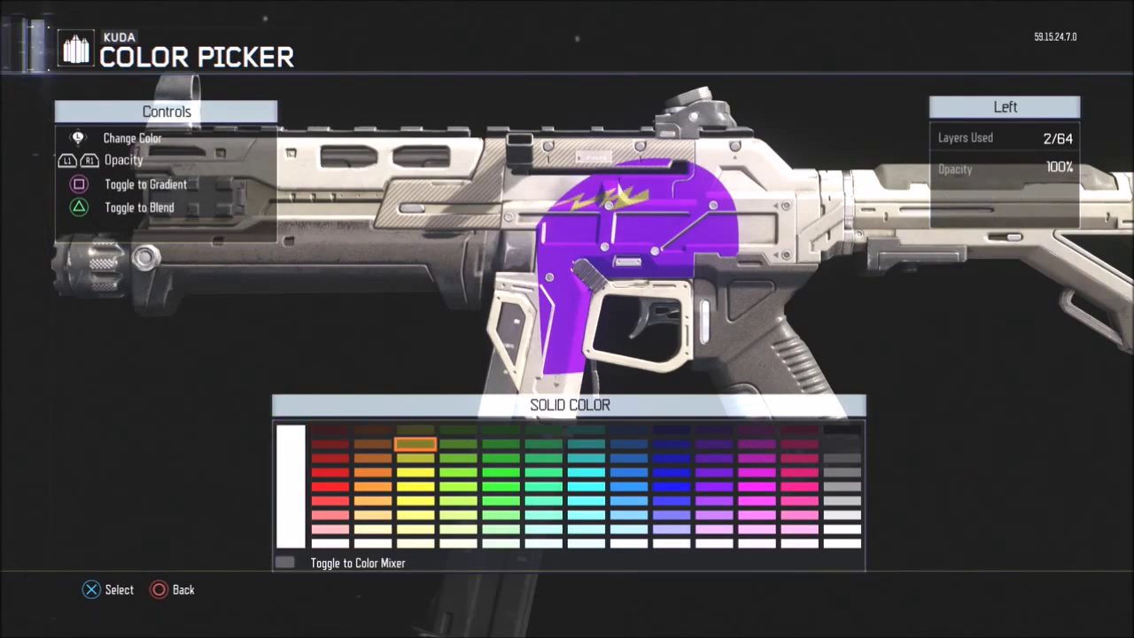
key("Return")
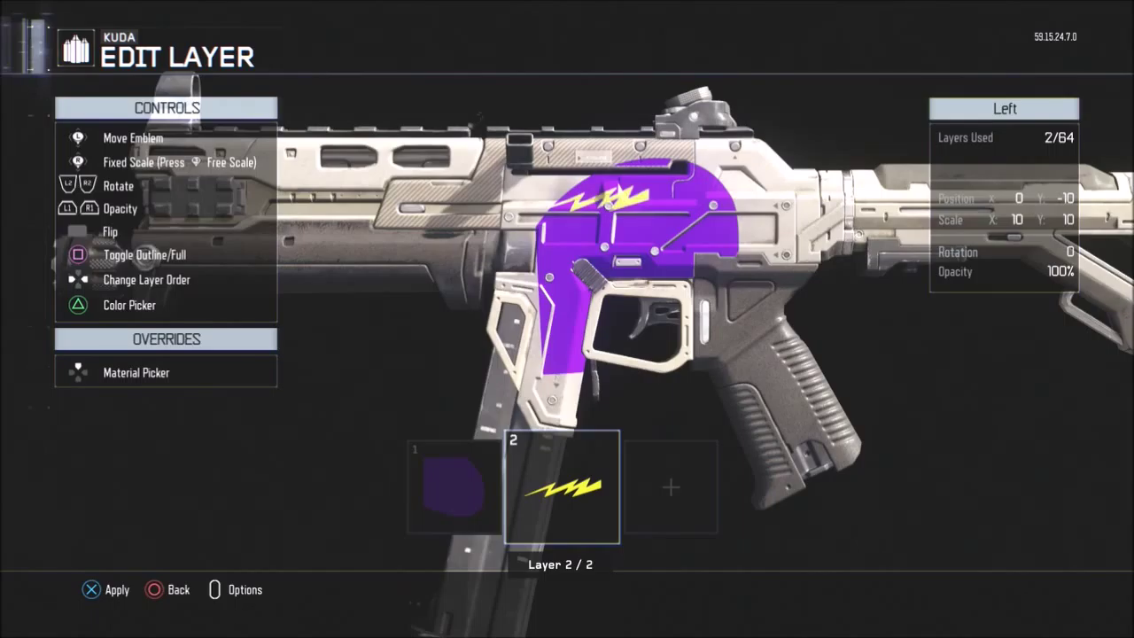
key("Return")
Add another Arc pattern decal as layer 3.
key("Right")
key("Return")
key("e")
key("q")
key("Right")
key("Right")
key("Return")
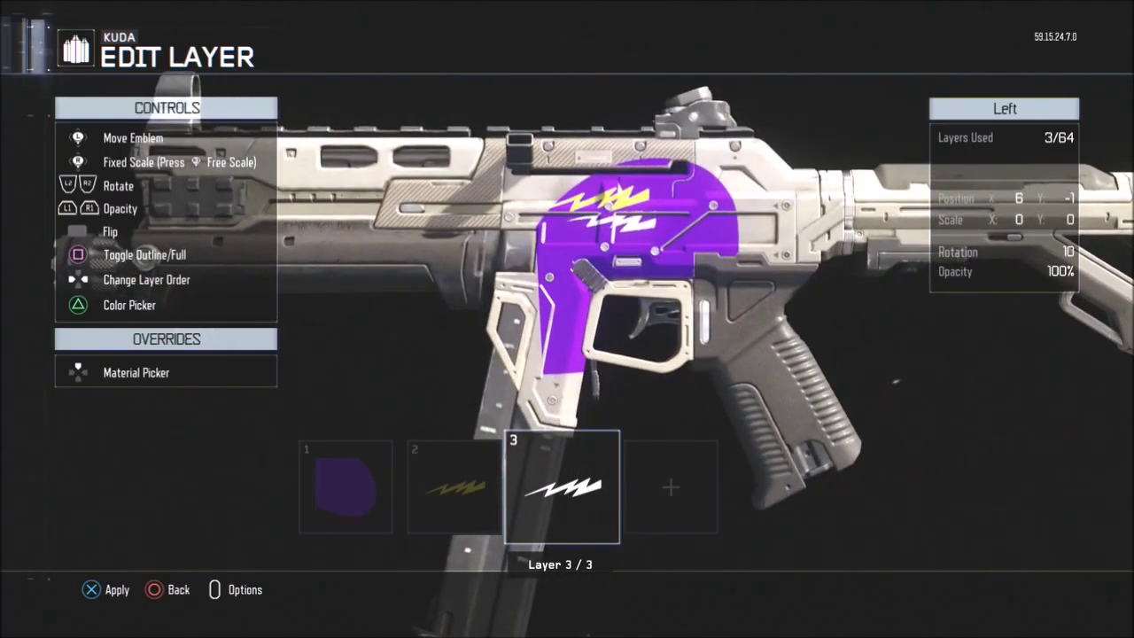
Color the layer 3 bolt yellow and place it at X 46, Y -10 with scale 8 and rotation 189.
key("c")
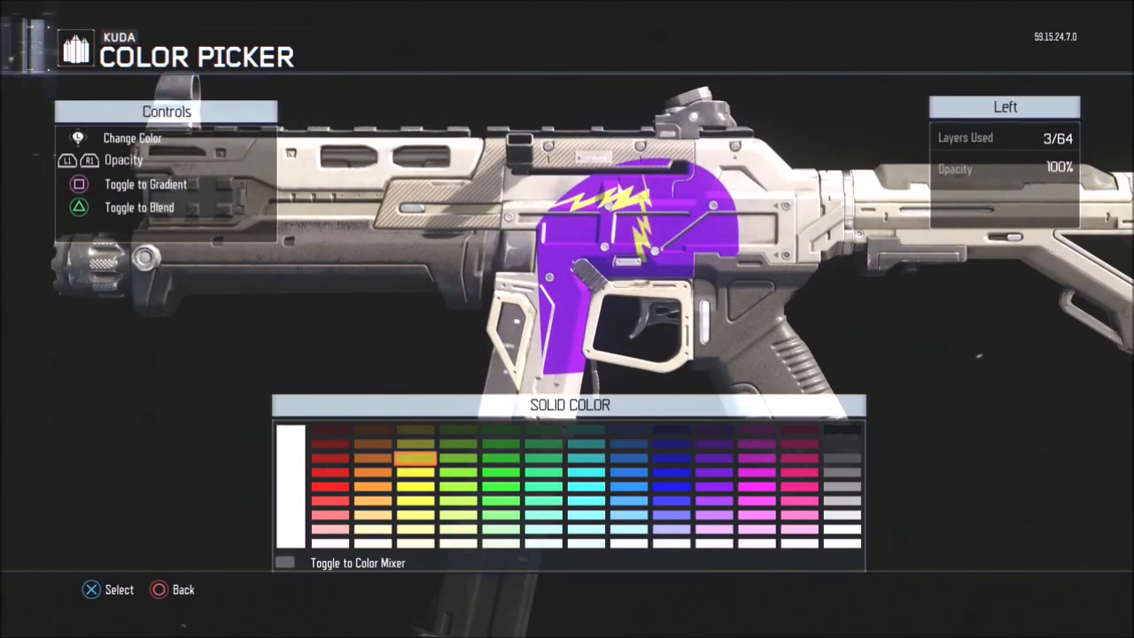
key("Return")
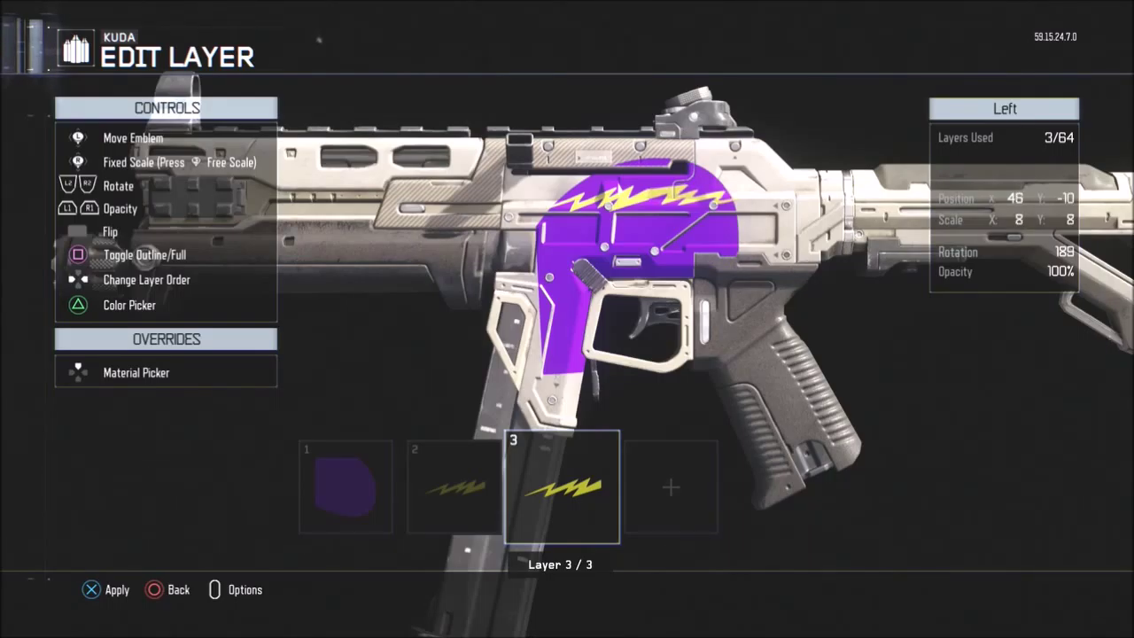
key("Return")
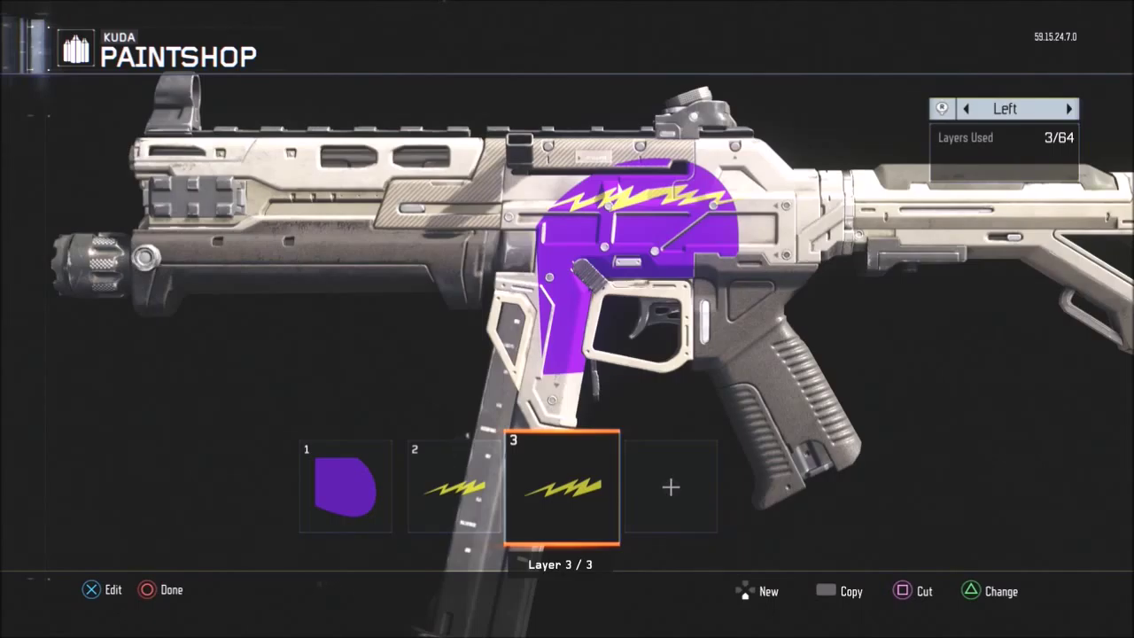
key("Escape")
key("Escape")
key("Return")
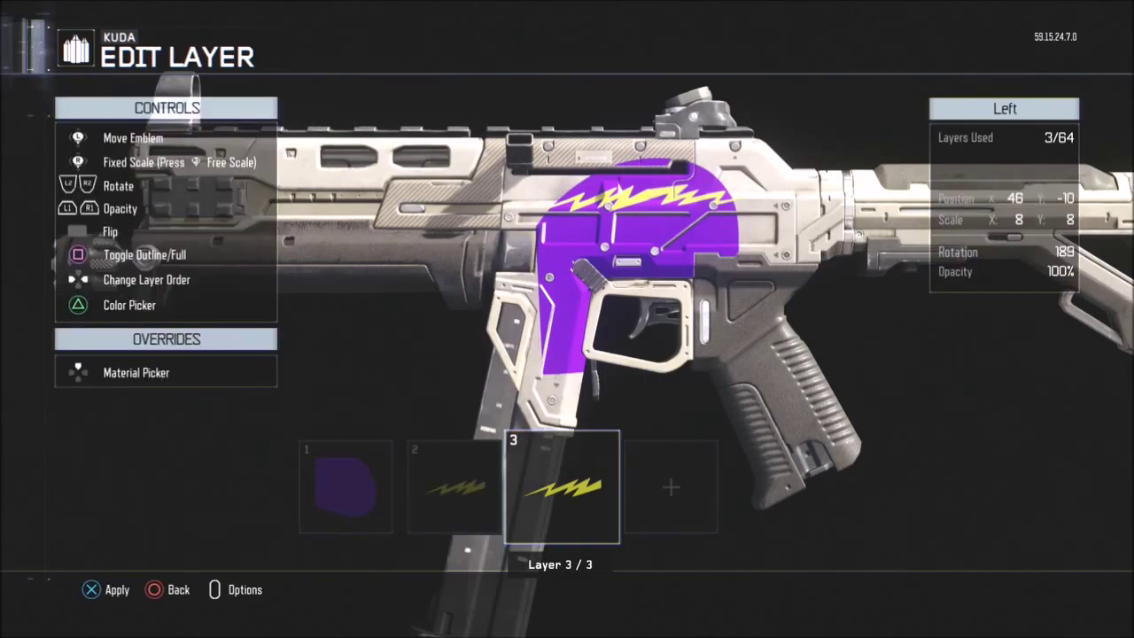
key("Return")
Add the star-rows decal from Patterns as layer 4.
key("Right")
key("Return")
key("e")
key("e")
key("Right")
key("Down")
key("Right")
key("Down")
key("Left")
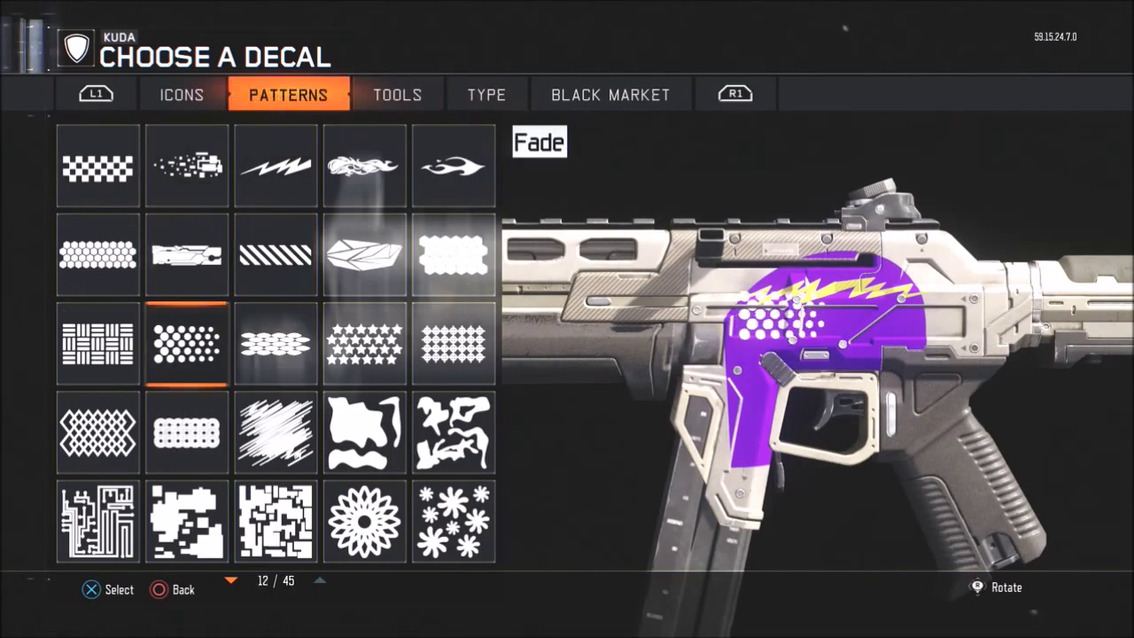
key("Right")
key("Right")
key("Return")
Shrink the star decal to scale -18, position it at X 25, Y 1 below the bolts, and keep the layer.
key("Right")
key("minus")
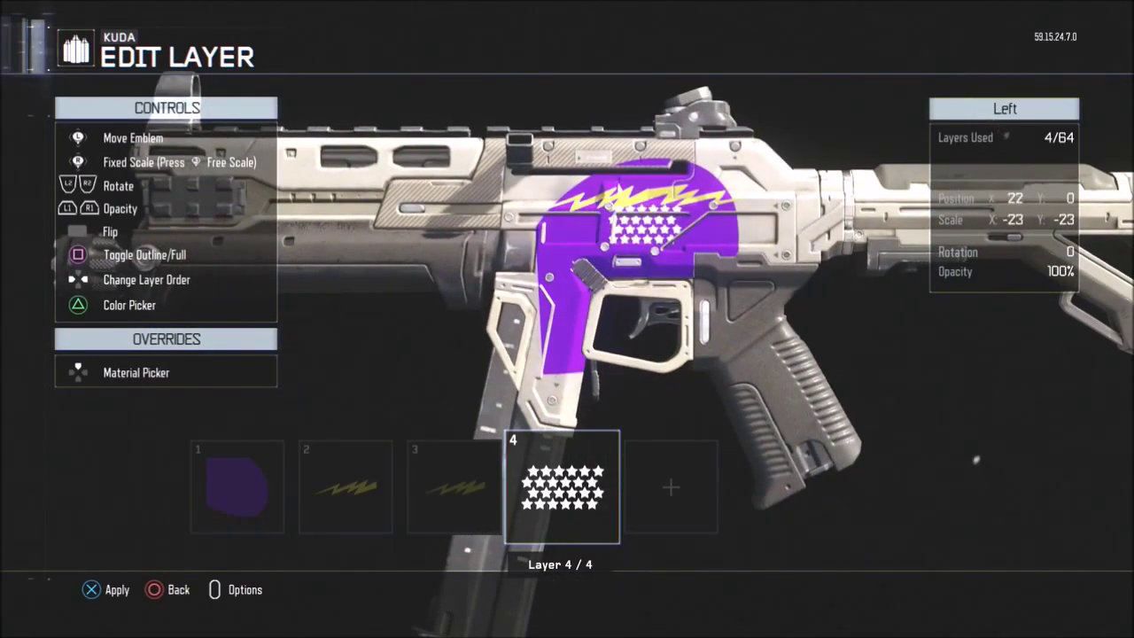
key("plus")
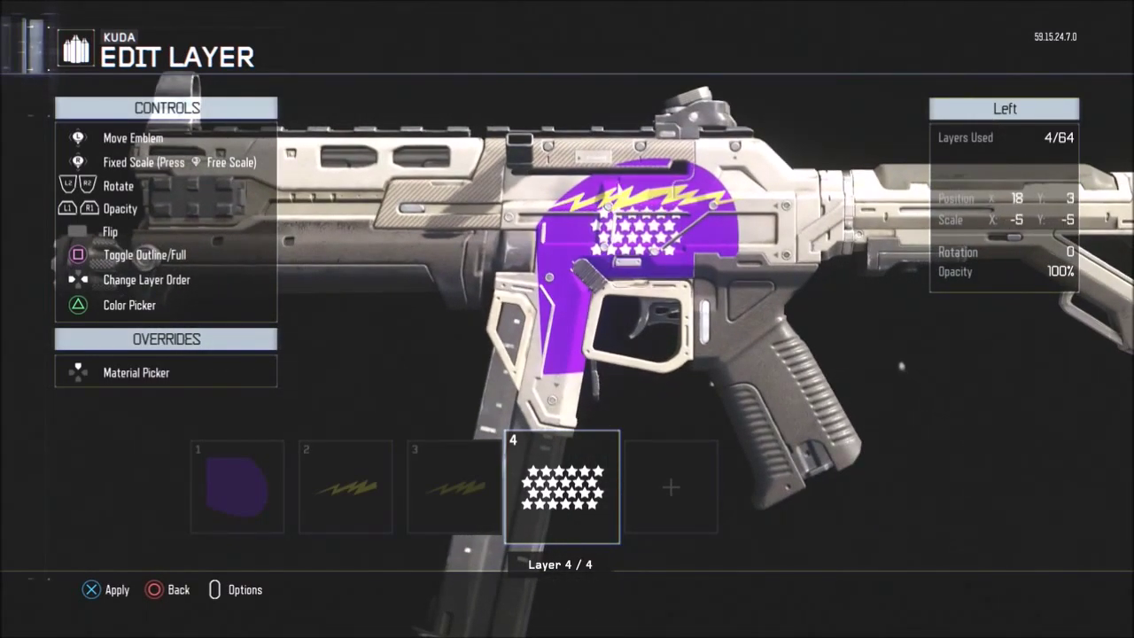
key("minus")
key("Right")
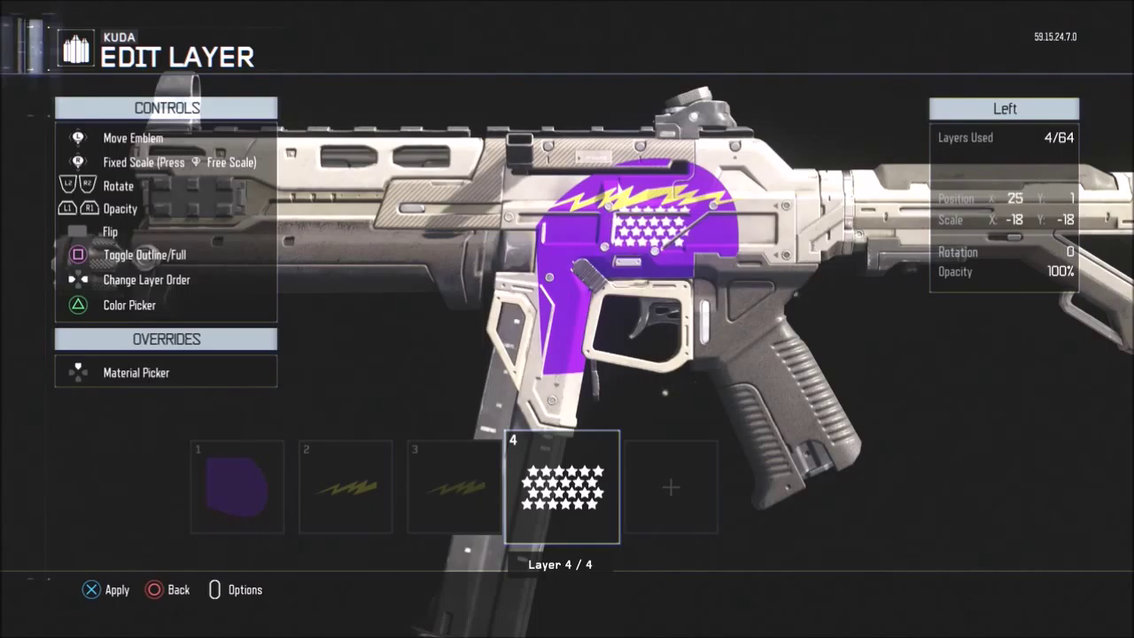
key("Escape")
Start a fifth layer and check the upper Patterns decals from Racing to Snakeskin.
key("Right")
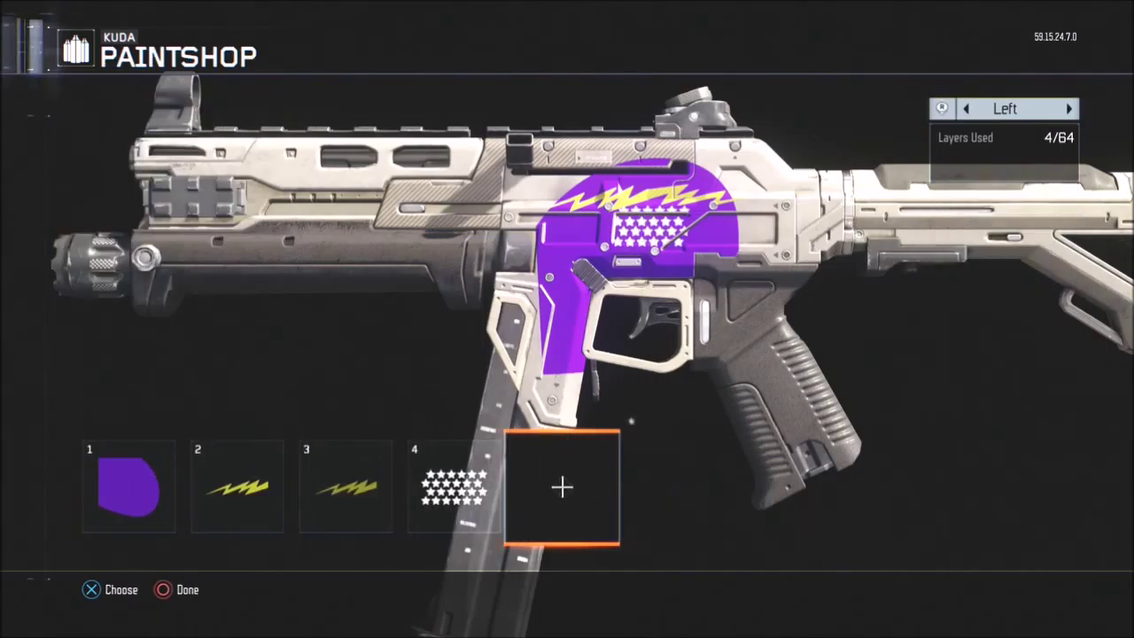
key("Return")
key("Tab")
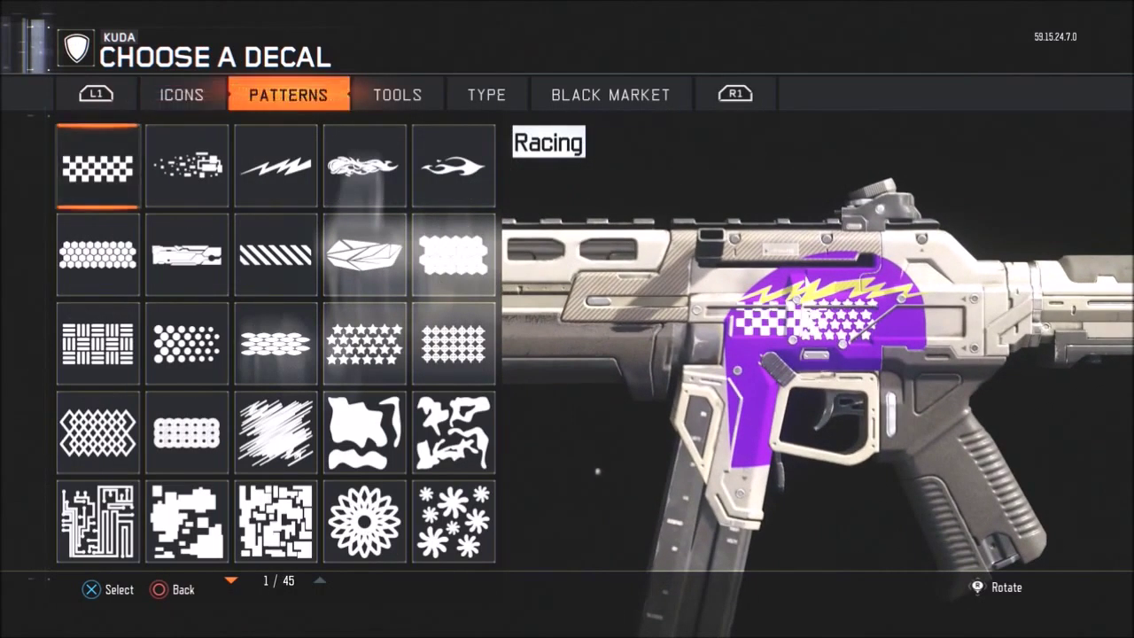
key("Right")
key("Right")
key("Down")
key("Down")
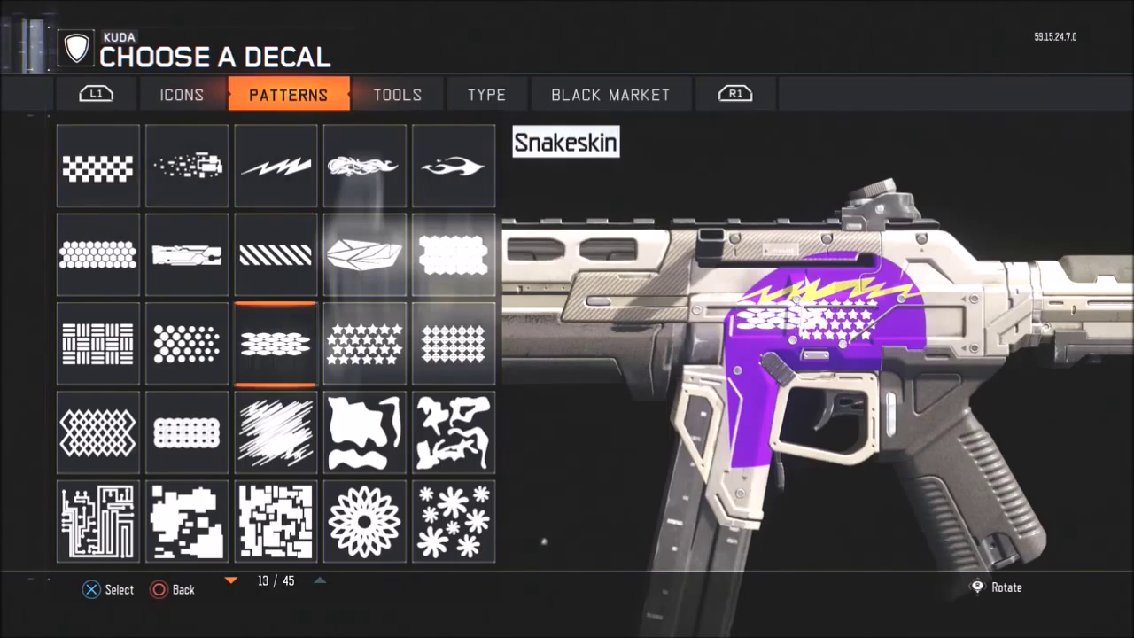
key("Down")
Look through the Tools and Icons decals for the fifth layer.
key("Tab")
key("Tab")
key("Down")
key("Down")
key("Down")
key("Down")
key("Down")
key("Down")
key("Down")
key("Down")
key("Down")
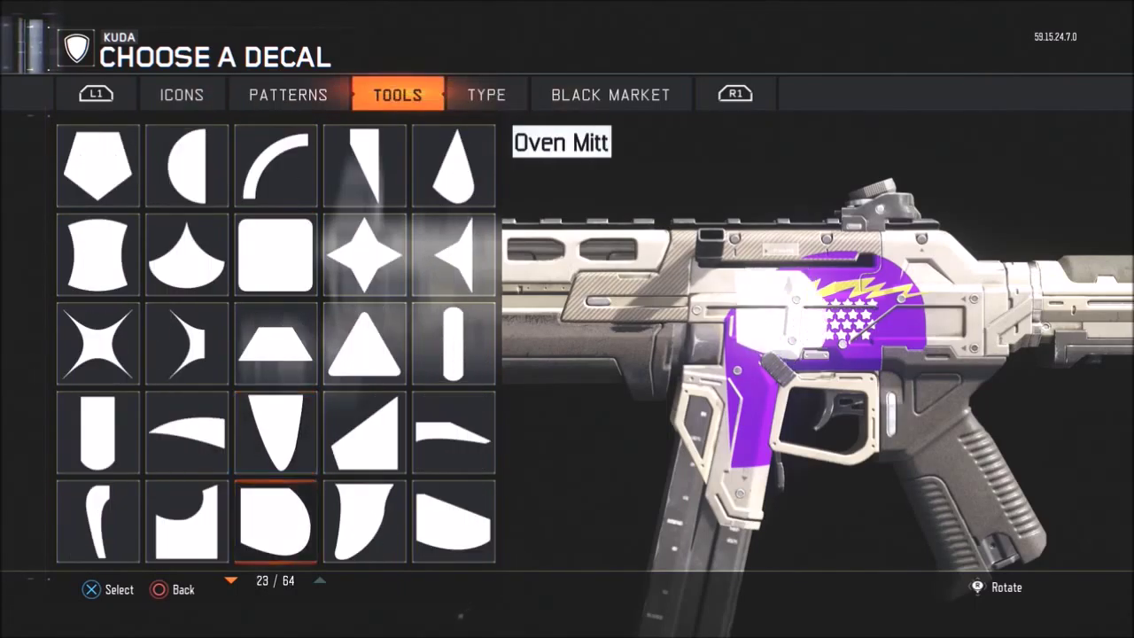
key("Tab")
key("Tab")
key("shift+Tab")
key("shift+Tab")
key("shift+Tab")
key("shift+Tab")
key("Right")
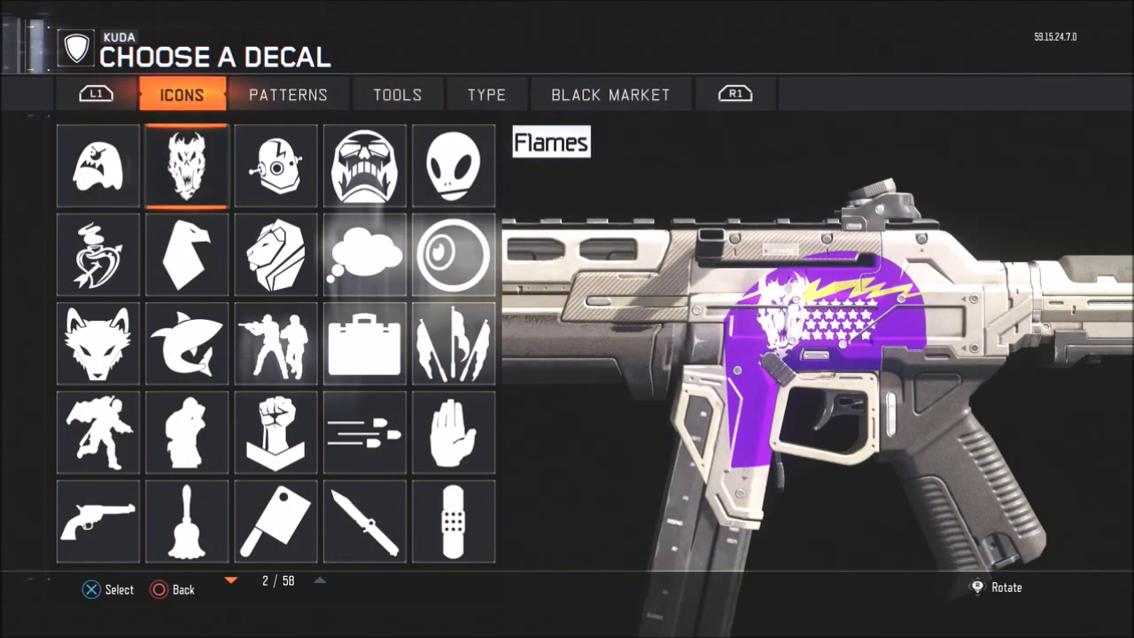
Go back to the Patterns decals and preview them down to Paintball.
key("Tab")
key("Down")
key("Down")
key("Up")
key("Right")
key("Down")
key("Down")
key("Down")
key("Down")
key("Down")
key("Down")
key("Down")
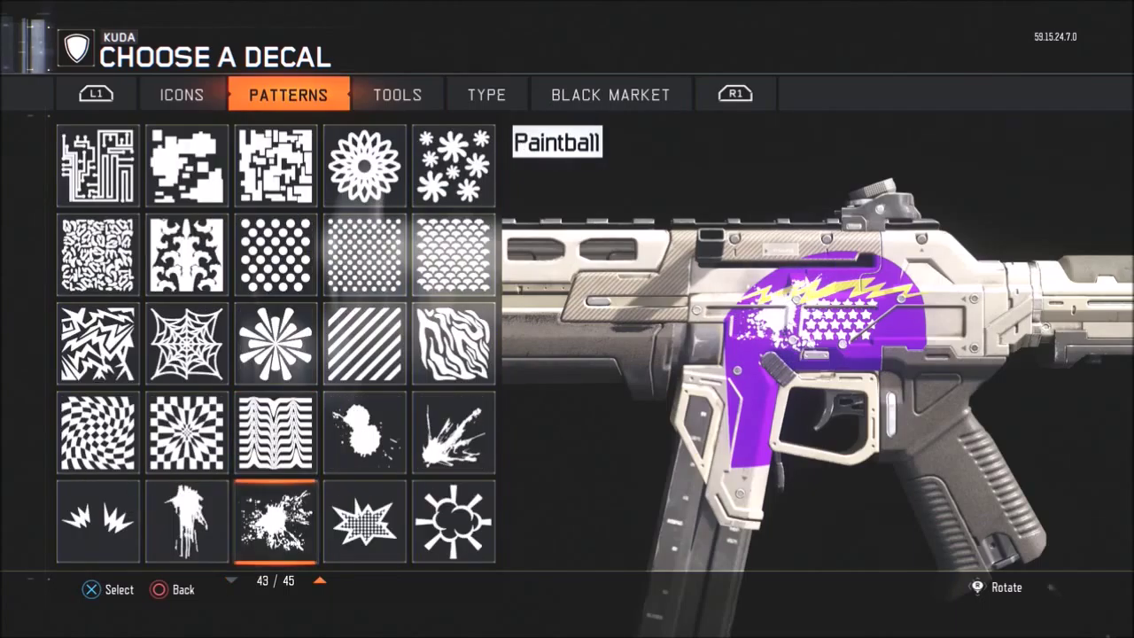
Preview the Patterns decals above Paintball up to the first rows and back down to Scribble.
key("Left")
key("Up")
key("Right")
key("Right")
key("Up")
key("Up")
key("Up")
key("Up")
key("Up")
key("Up")
key("Up")
key("Left")
key("Left")
key("Left")
key("Down")
key("Up")
key("Right")
key("Right")
key("Down")
key("Down")
key("Down")
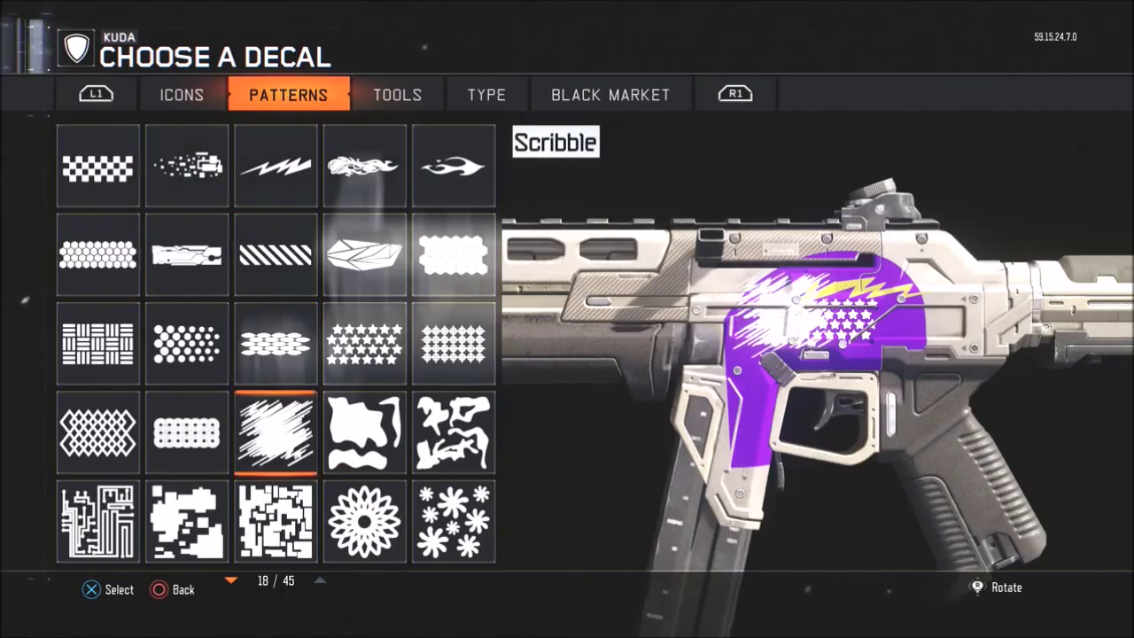
Check the last row of Patterns decals around Sparks and go back up through the list.
key("Down")
key("Down")
key("Down")
key("Down")
key("Down")
key("Left")
key("Left")
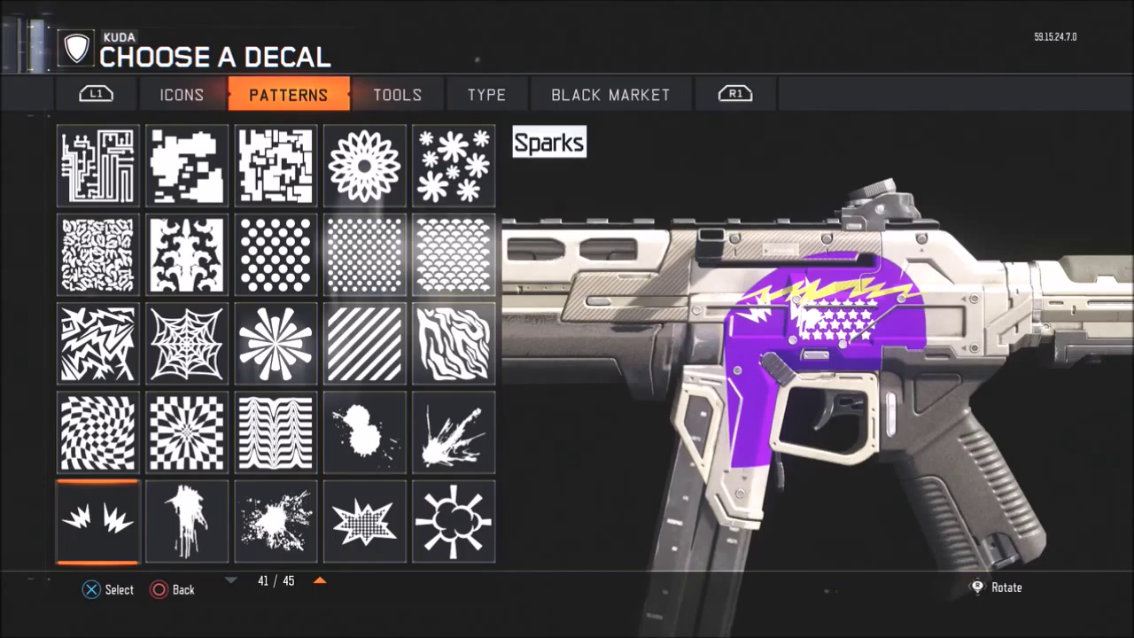
key("Right")
key("Right")
key("Right")
key("Up")
key("Up")
key("Up")
key("Up")
key("Up")
key("Up")
key("Up")
key("Up")
Choose the Flowers decal, shrink it to scale -69 at X -2, Y 4 beside the stars, and keep the layer.
key("Down")
key("Down")
key("Down")
key("Down")
key("Right")
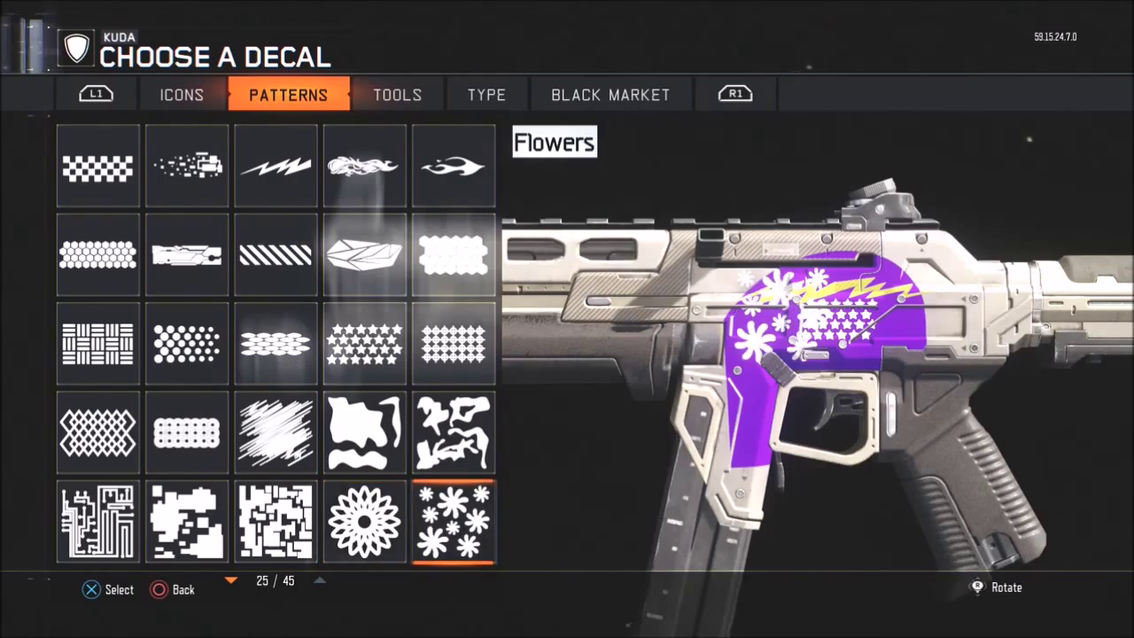
key("Return")
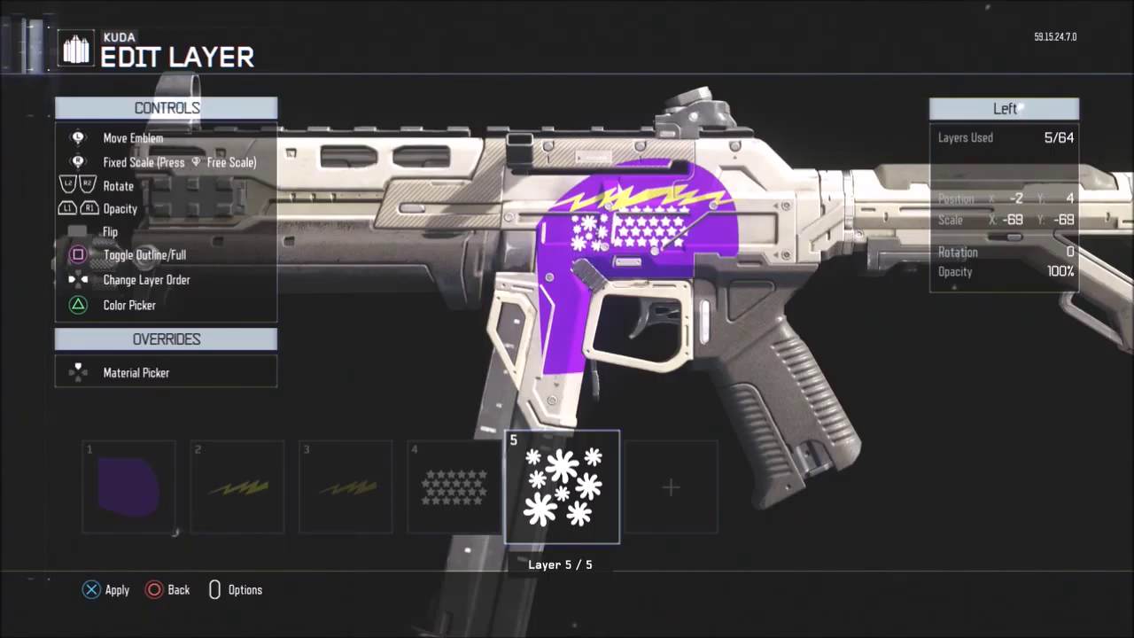
key("Return")
Start a sixth layer and show the Patterns decals for it.
key("Right")
key("Return")
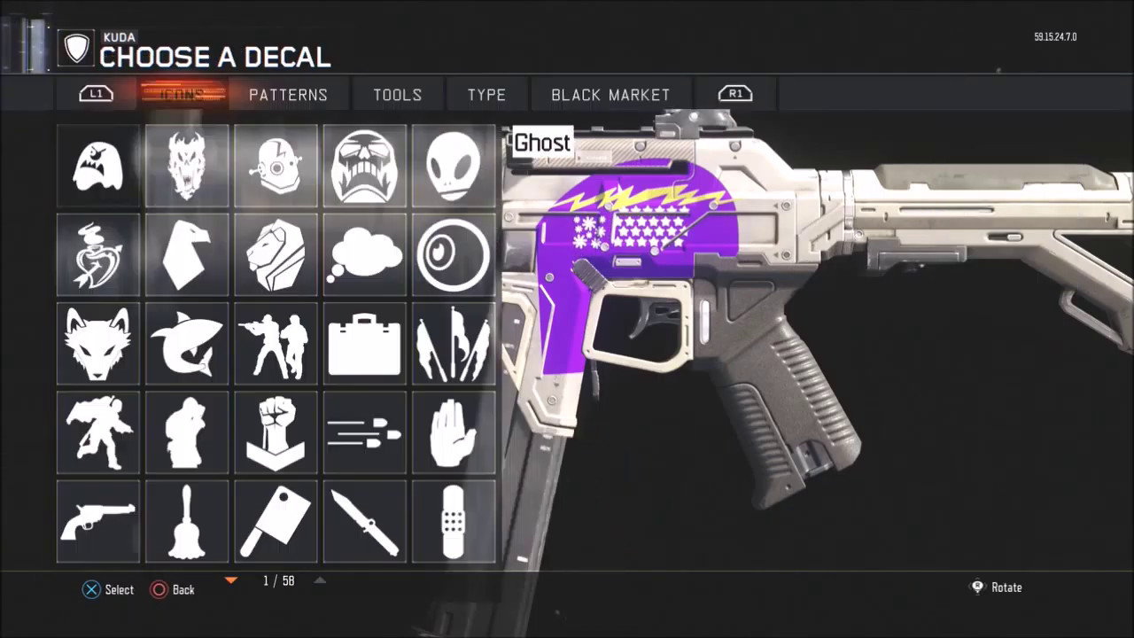
key("Down")
key("e")
key("e")
key("q")
Preview the Patterns decals for the sixth layer down to Sound Waves.
key("Down")
key("Right")
key("Down")
key("Down")
key("Down")
key("Down")
key("Down")
key("Down")
key("Right")
key("Up")
key("Up")
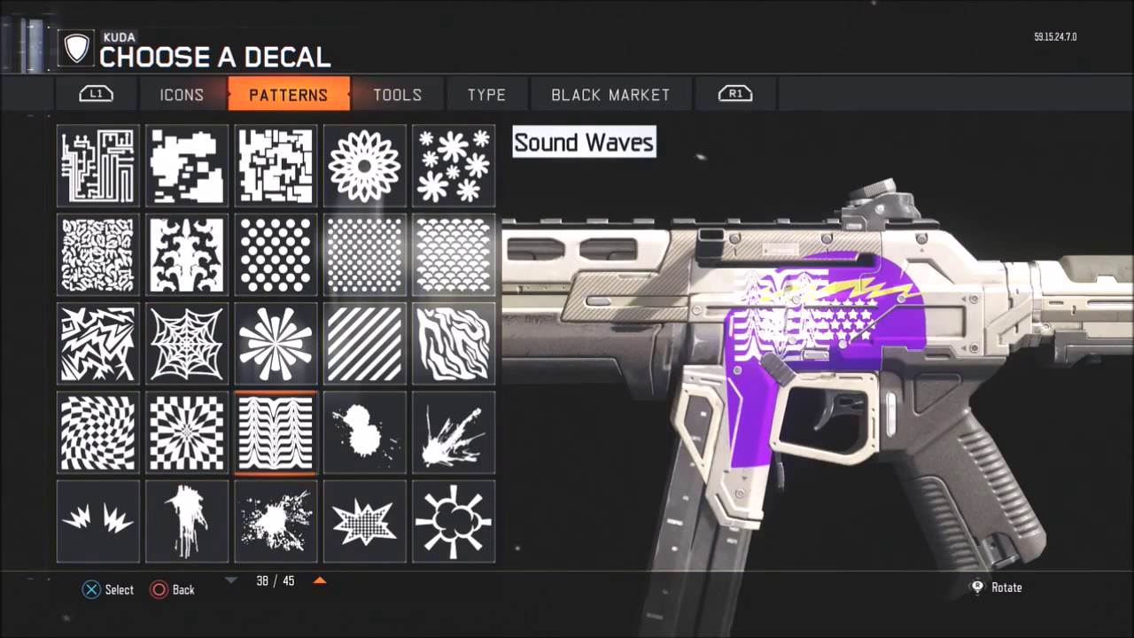
Choose the Flowers decal again, scale it to -59 at X 51, Y 3 on the stars' other side, and keep the layer.
key("Left")
key("Right")
key("Right")
key("Right")
key("Up")
key("Up")
key("Return")
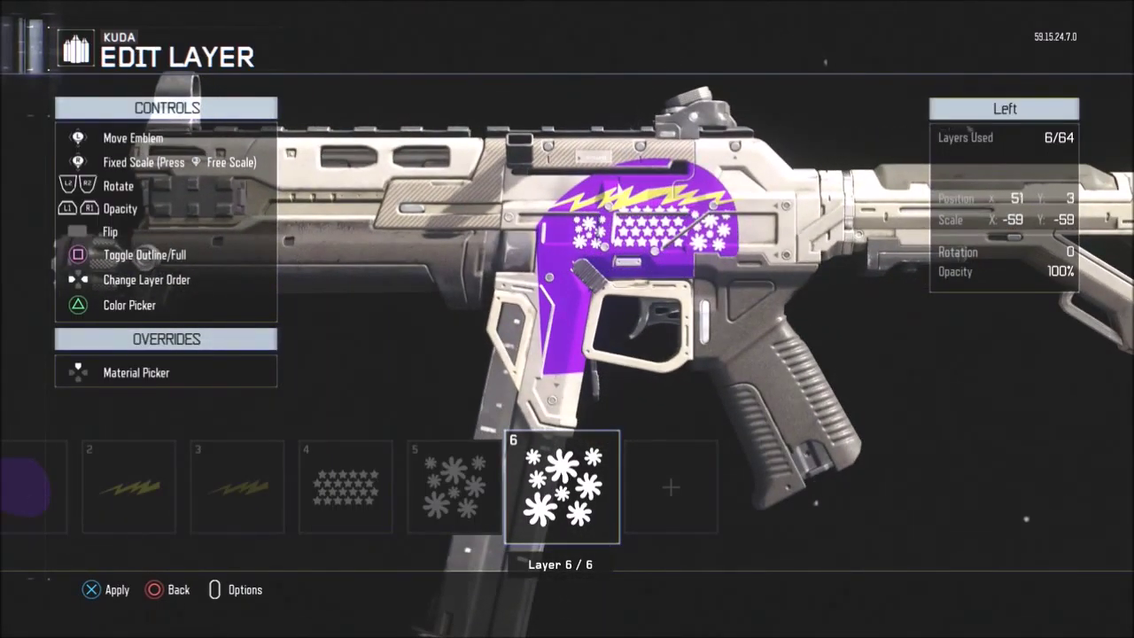
key("Return")
Start a seventh layer and look through the Tools and Type decal categories.
key("Right")
key("Return")
key("Right")
key("Right")
key("Right")
key("Left")
key("Right")
key("Left")
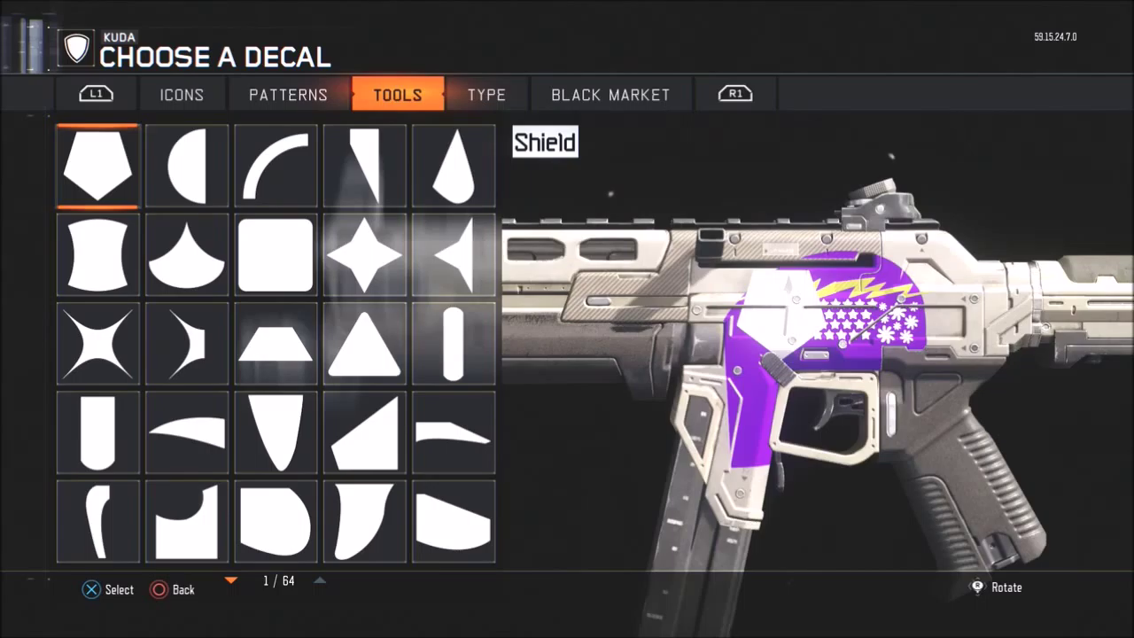
key("Right")
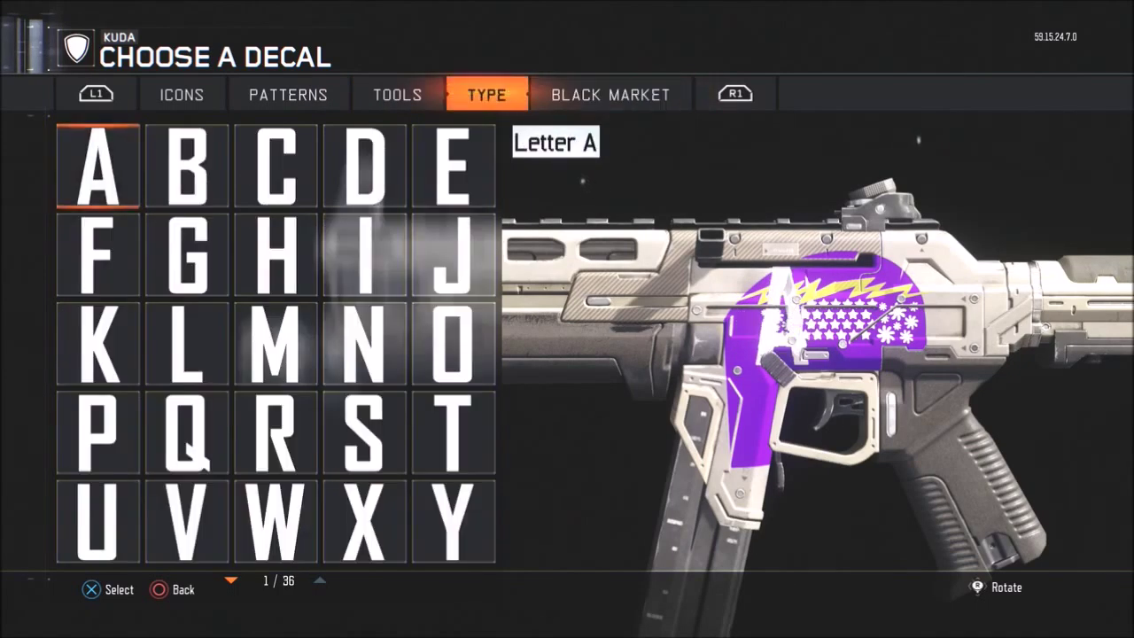
Choose the lightning bolt from the Patterns decals and place it at X -8, Y 21 with scale 0.
key("Left")
key("Left")
key("Right")
key("Left")
key("Right")
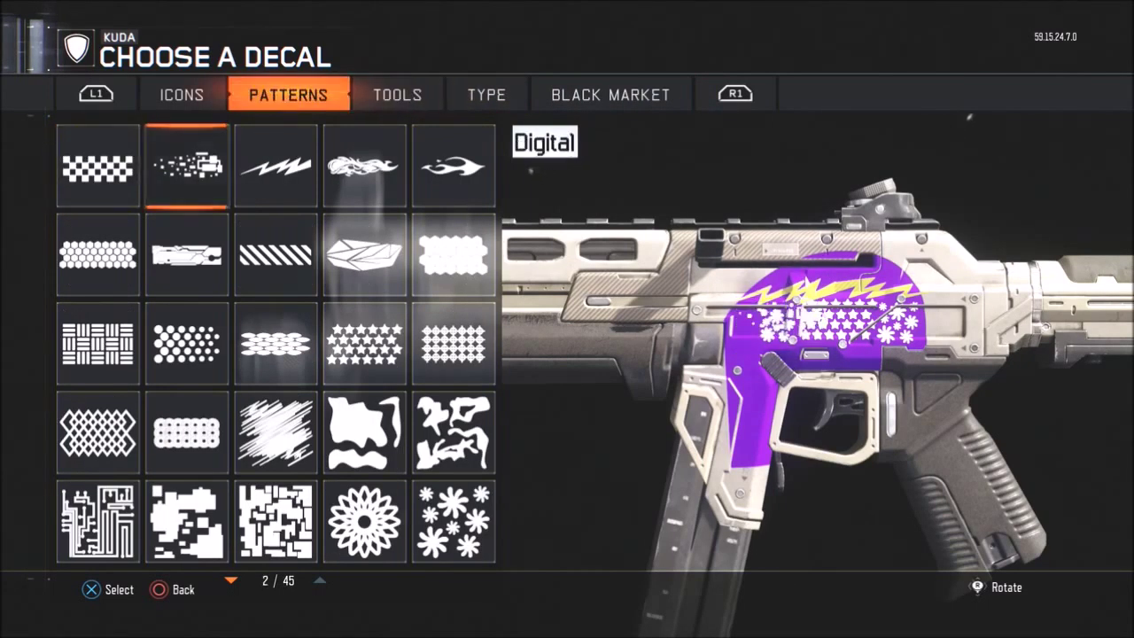
key("Right")
key("Return")
key("Down")
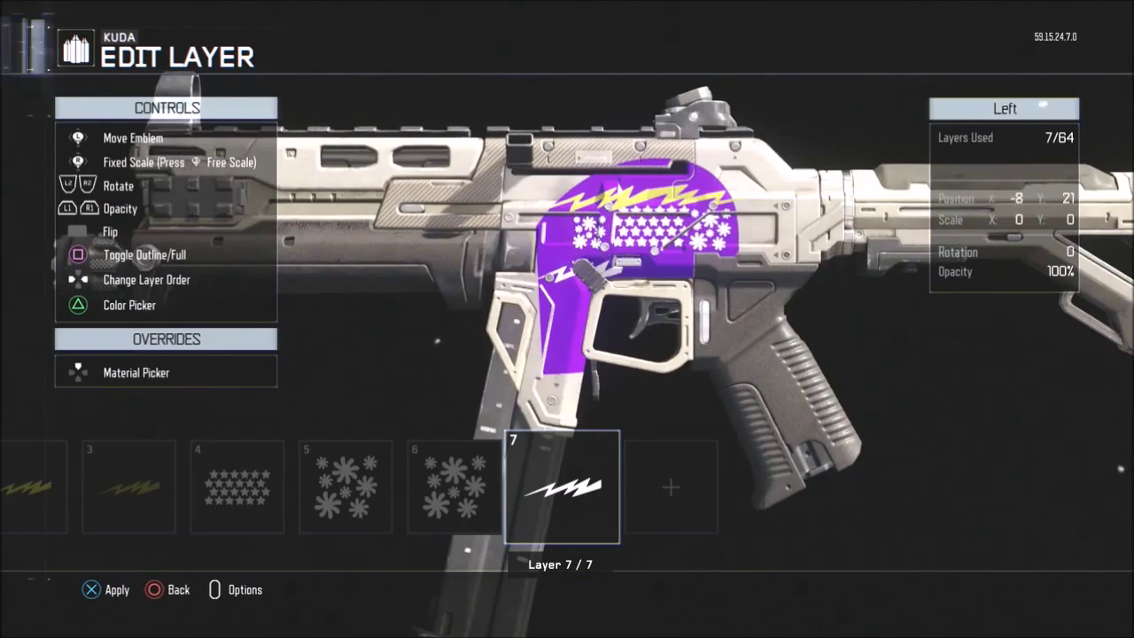
Colour the seventh layer's lightning bolt solid bright yellow and keep the layer.
key("y")
key("Right")
key("Right")
key("Right")
key("Down")
key("Down")
key("Down")
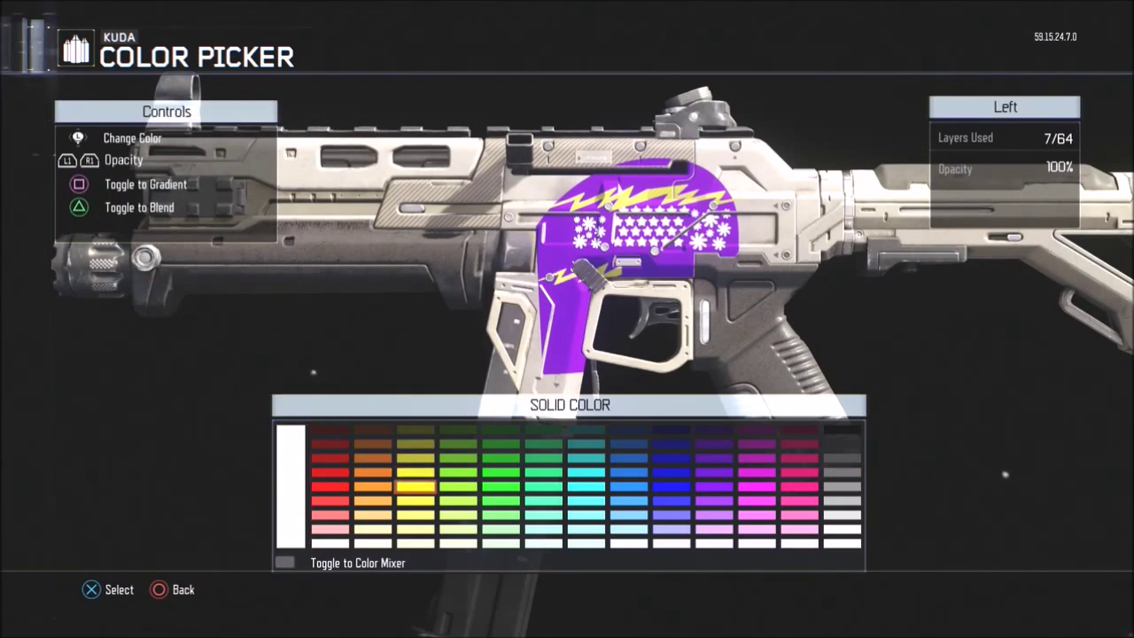
key("Return")
key("Return")
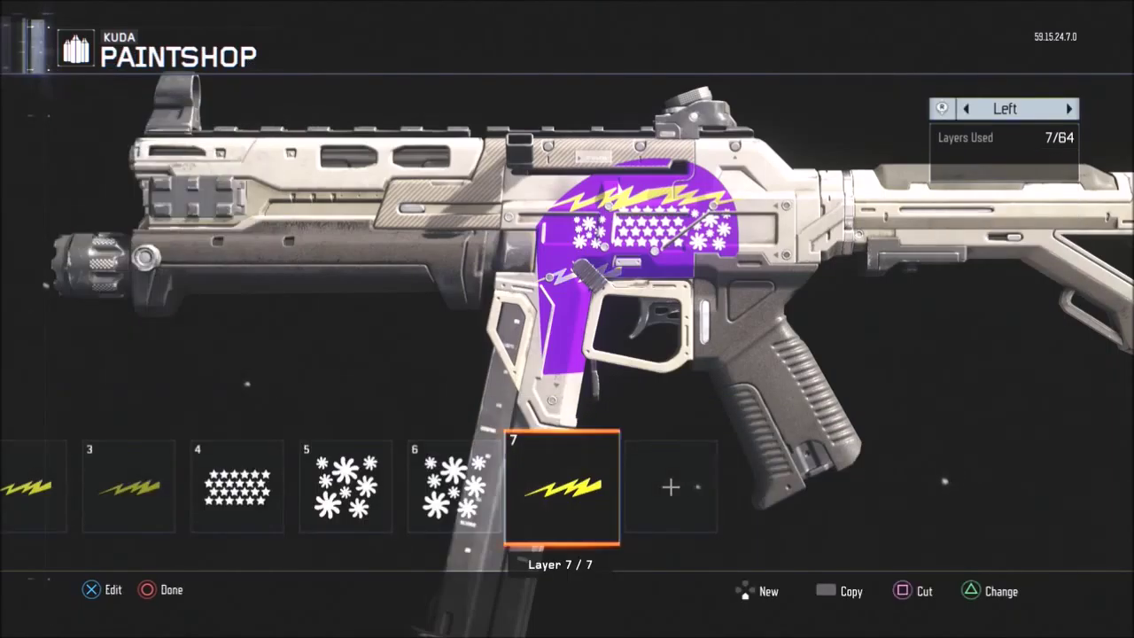
Add another lightning bolt as the eighth layer at X 31, Y 18, rotated to 173.
key("Right")
key("Return")
key("e")
key("e")
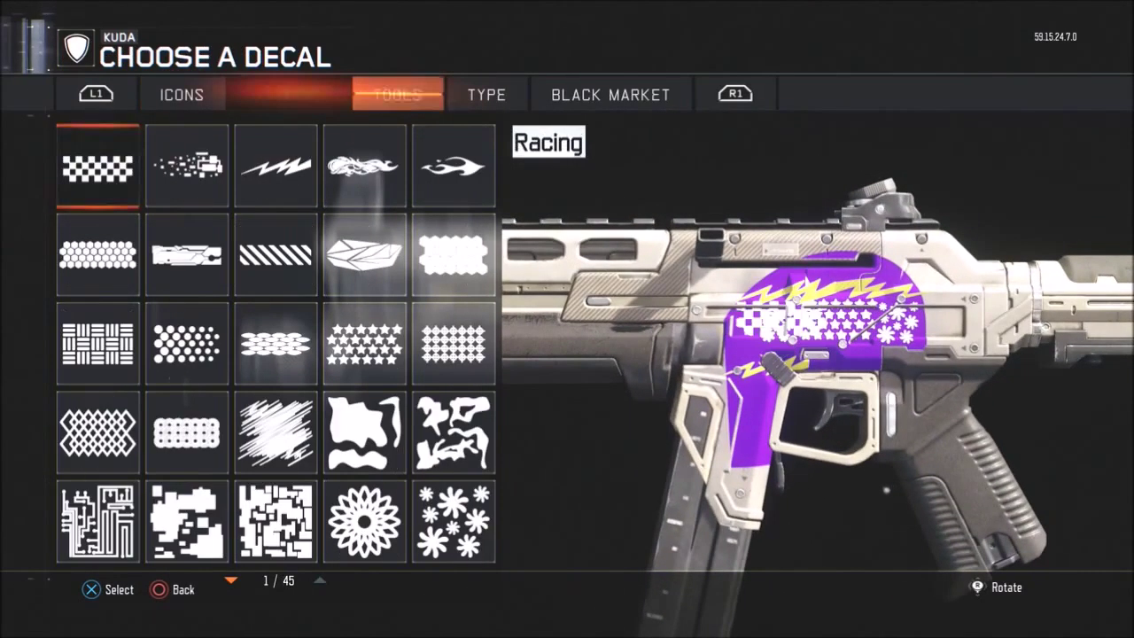
key("Right")
key("Return")
key("Down")
key("Right")
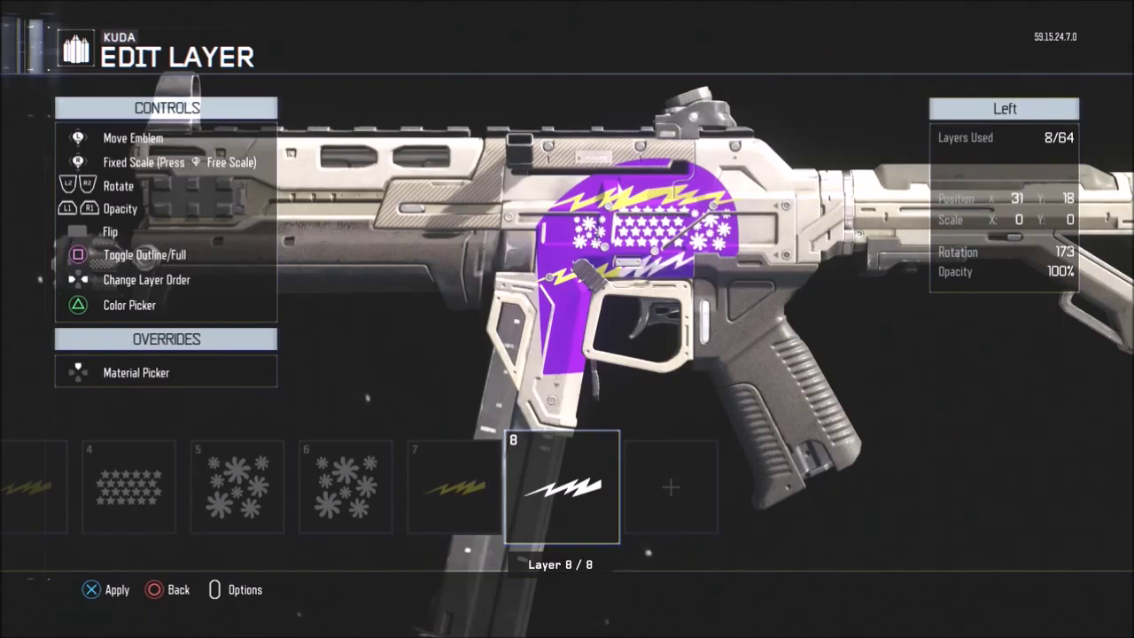
Colour the eighth layer's bolt bright yellow, adjust it to X 34, Y 23, scale 8, rotation 188, and keep it.
key("y")
key("Right")
key("Right")
key("Right")
key("Down")
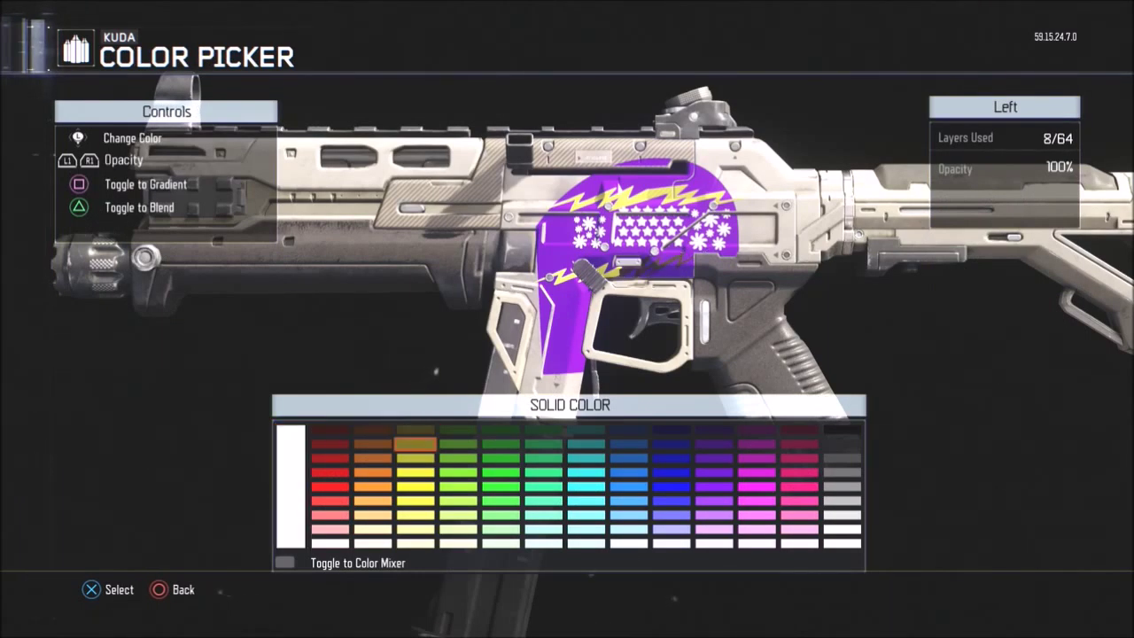
key("Down")
key("Down")
key("Down")
key("Return")
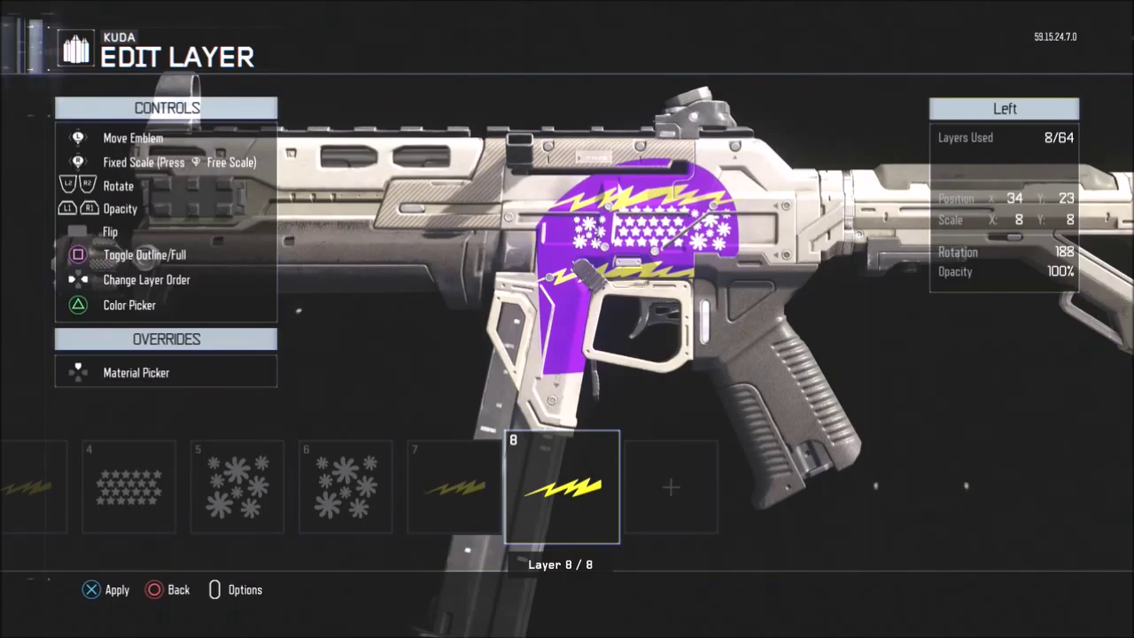
key("Escape")
Enlarge the purple base shape in layer 1 to scale 81, reposition it at X 19, Y 33, and apply the change.
key("Right")
key("Left")
key("Left")
key("Left")
key("Left")
key("Left")
key("Left")
key("Left")
key("Left")
key("Return")
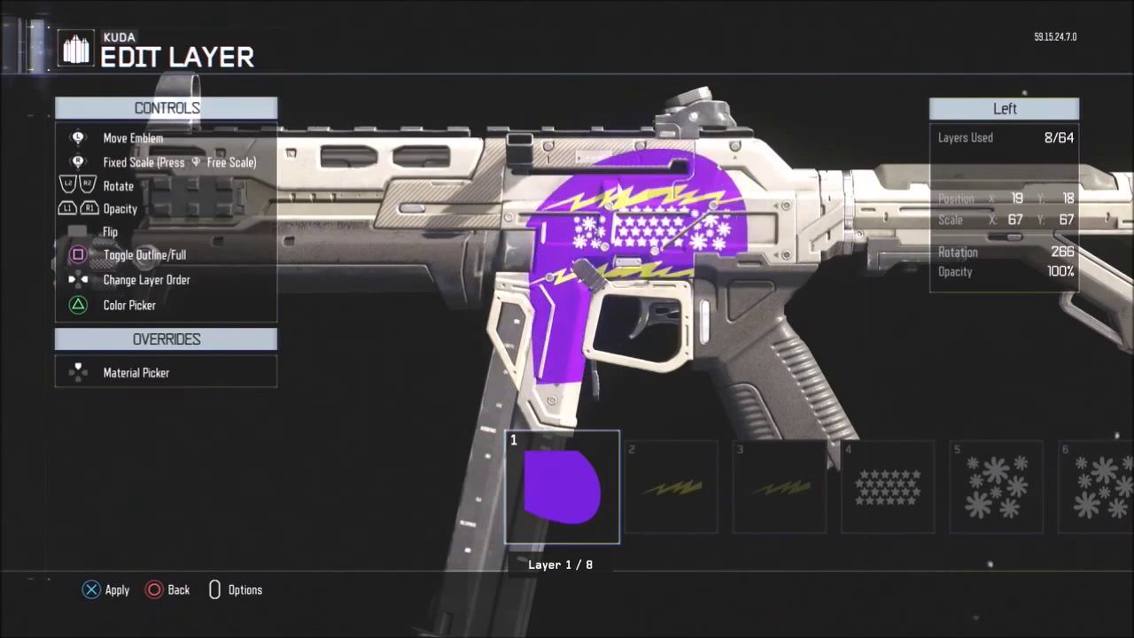
key("Down")
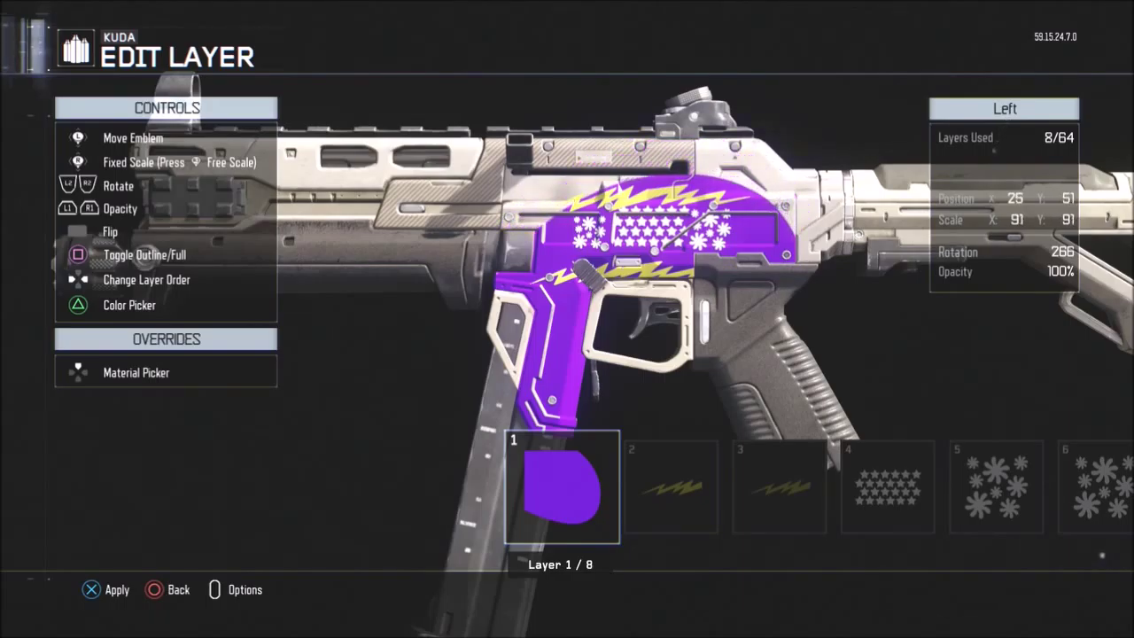
key("Up")
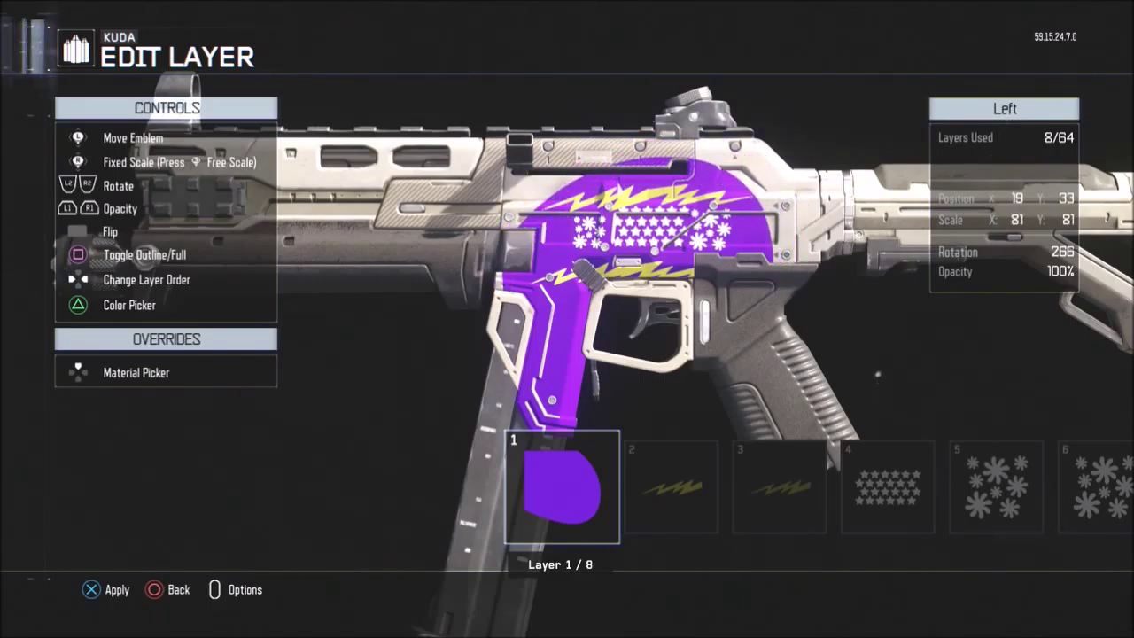
key("Return")
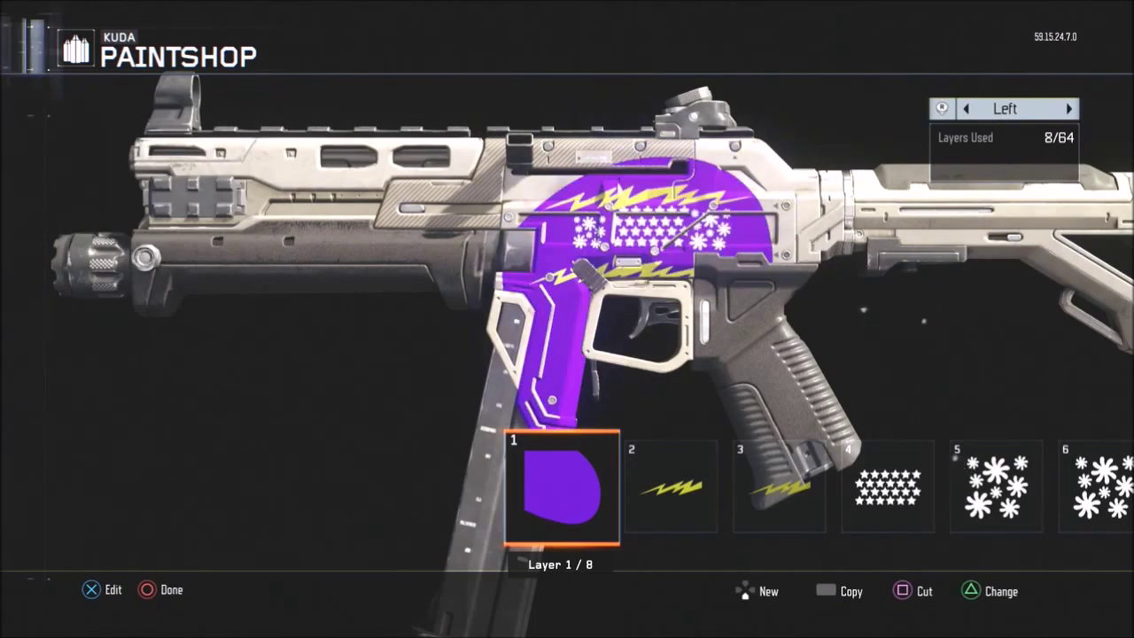
Finish editing the paintjob and begin its save title with "Ea".
key("Escape")
key("Up")
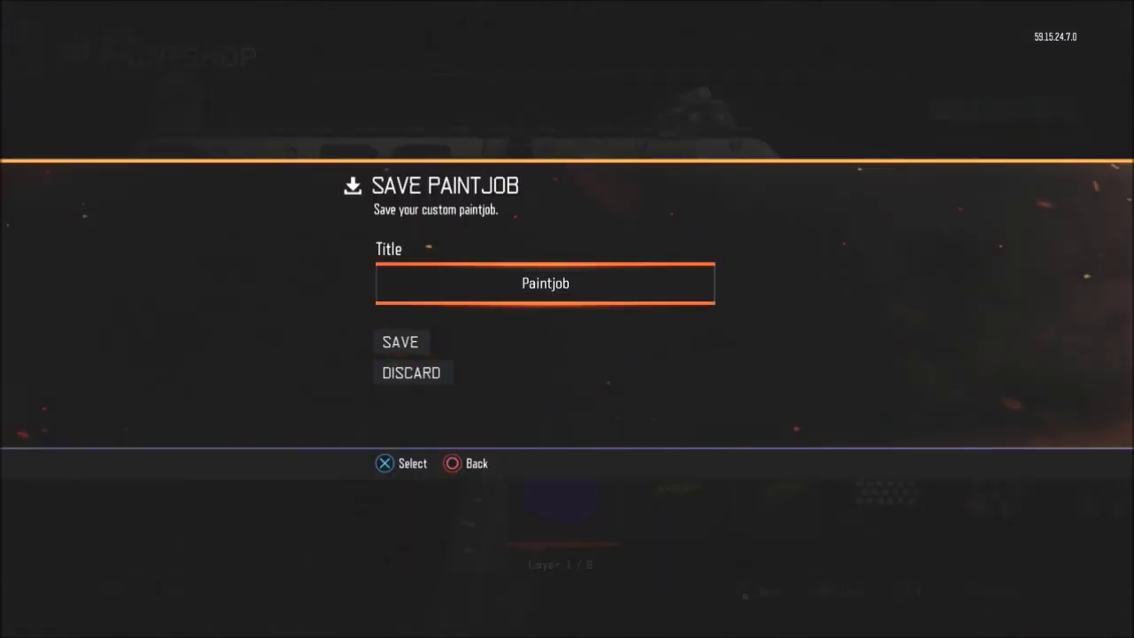
key("Return")
key("Left")
key("Left")
key("Up")
type("E")
key("Left")
key("Left")
key("Down")
type("a")
key("Right")
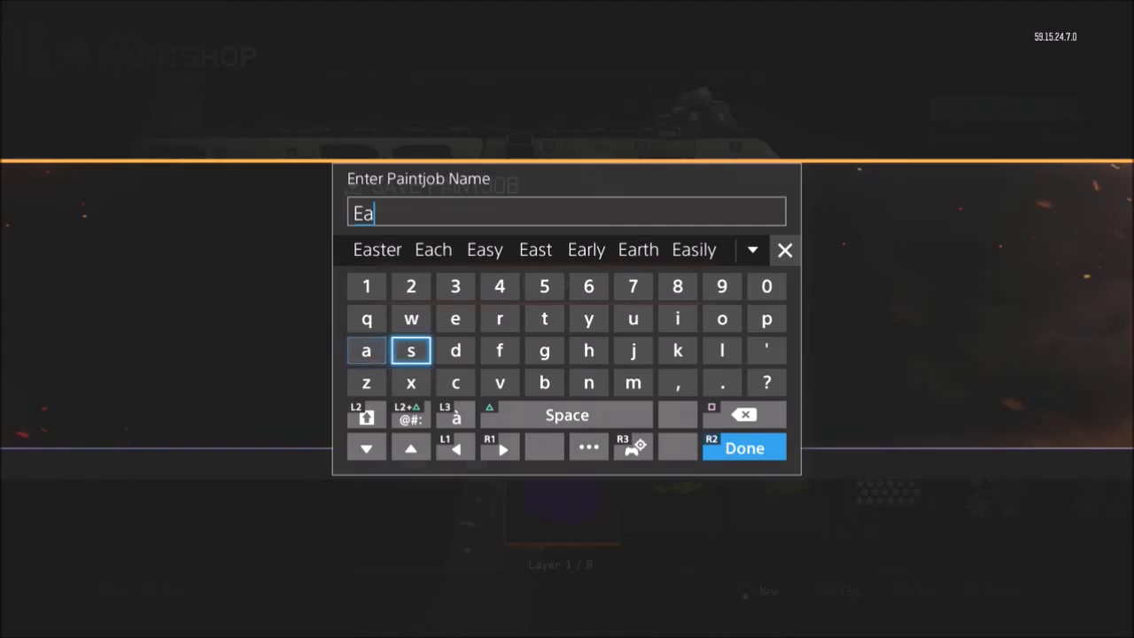
Complete the title as "Easter Egg" and save the paintjob.
key("Up")
key("Up")
key("Up")
key("Return")
key("Left")
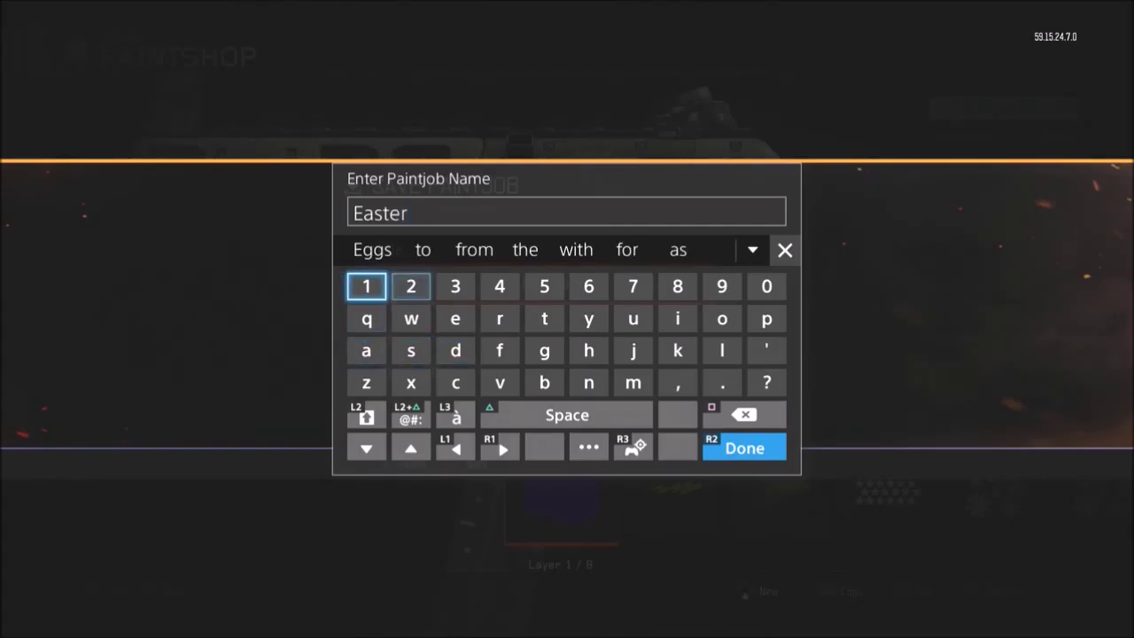
key("Up")
key("Return")
key("BackSpace")
key("Return")
key("Down")
key("Return")
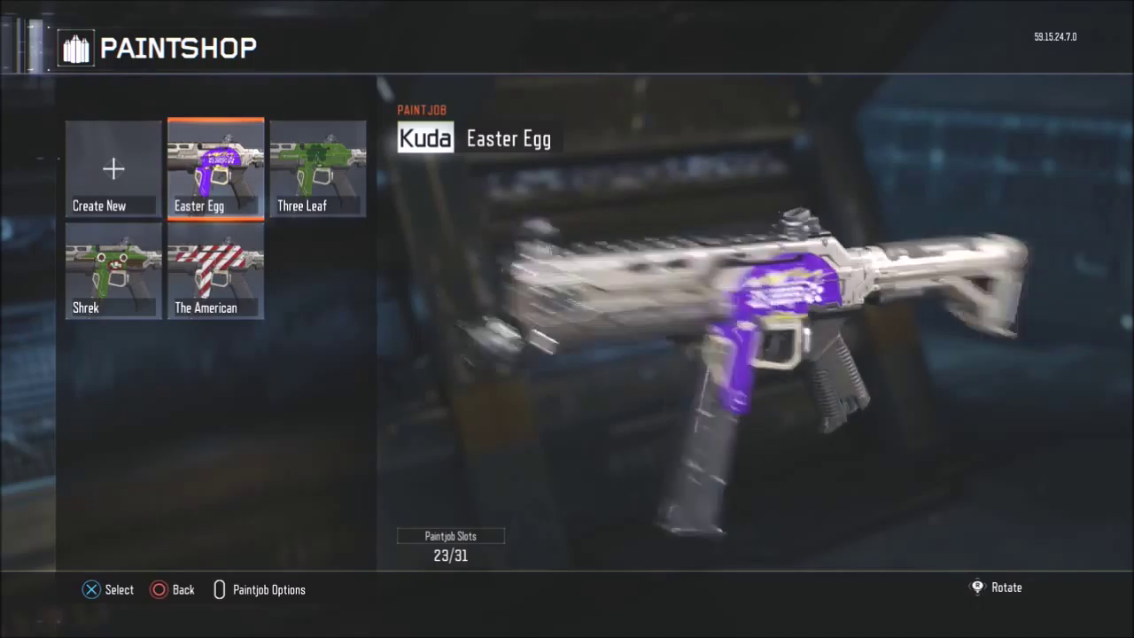
Leave the Paintshop and return to the Multiplayer main menu.
key("Escape")
key("Escape")
key("Escape")
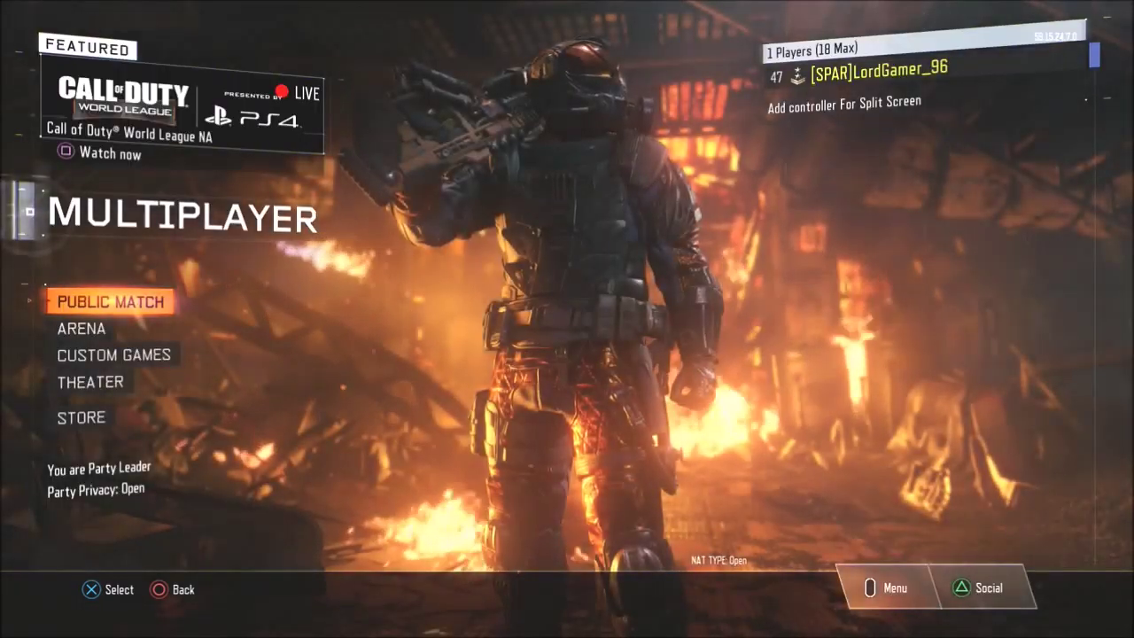
key("Down")
key("Down")
key("Down")
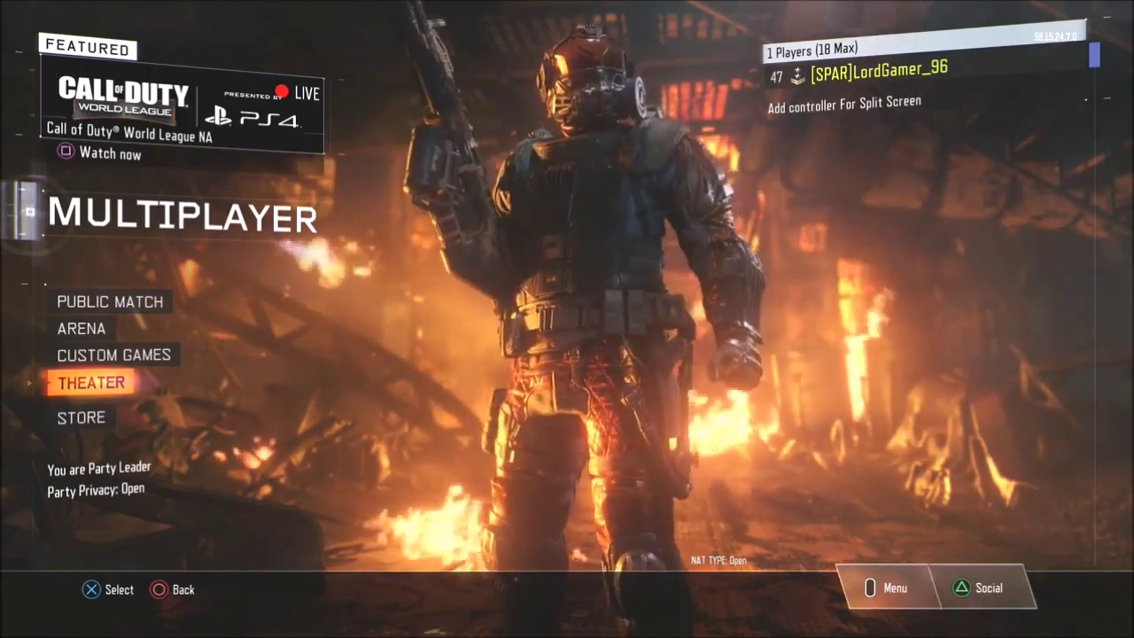
key("Right")
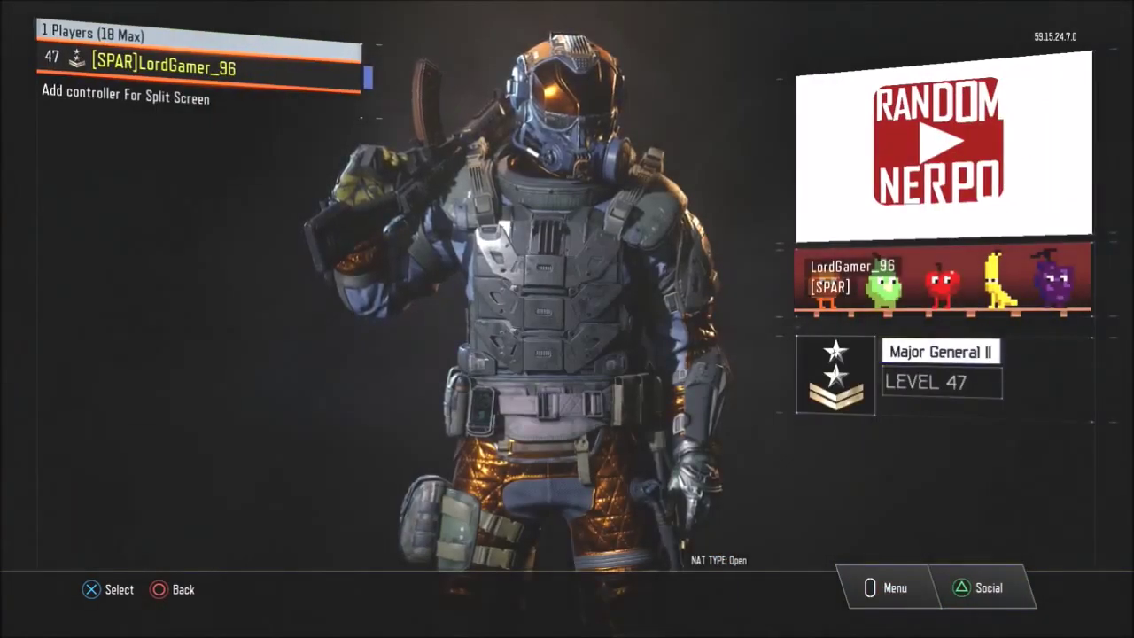
key("Left")
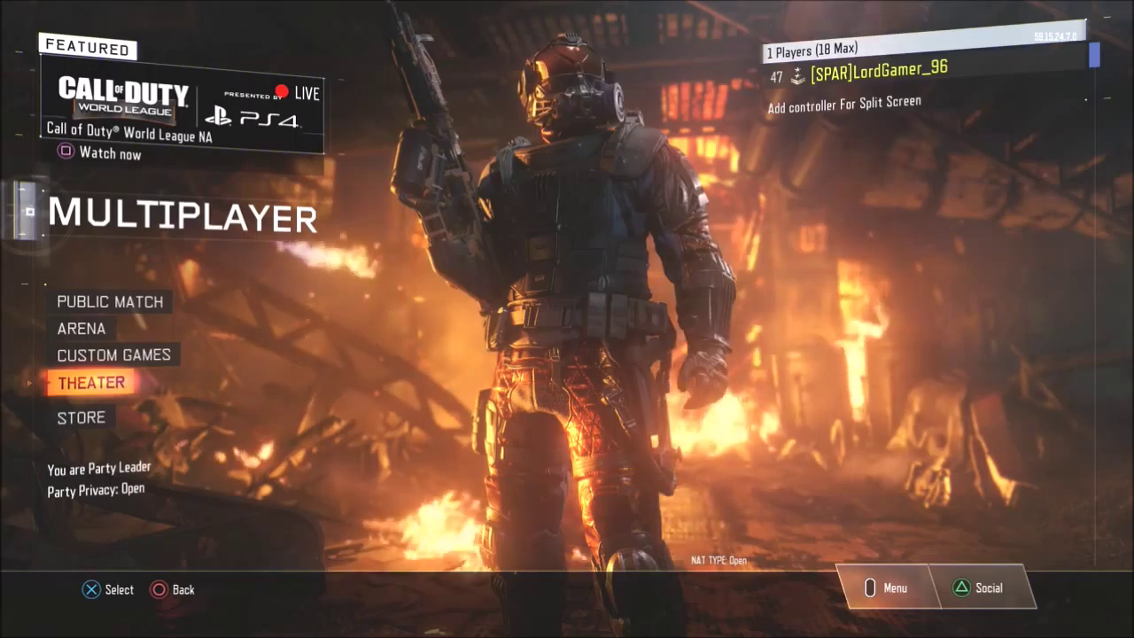
key("Right")
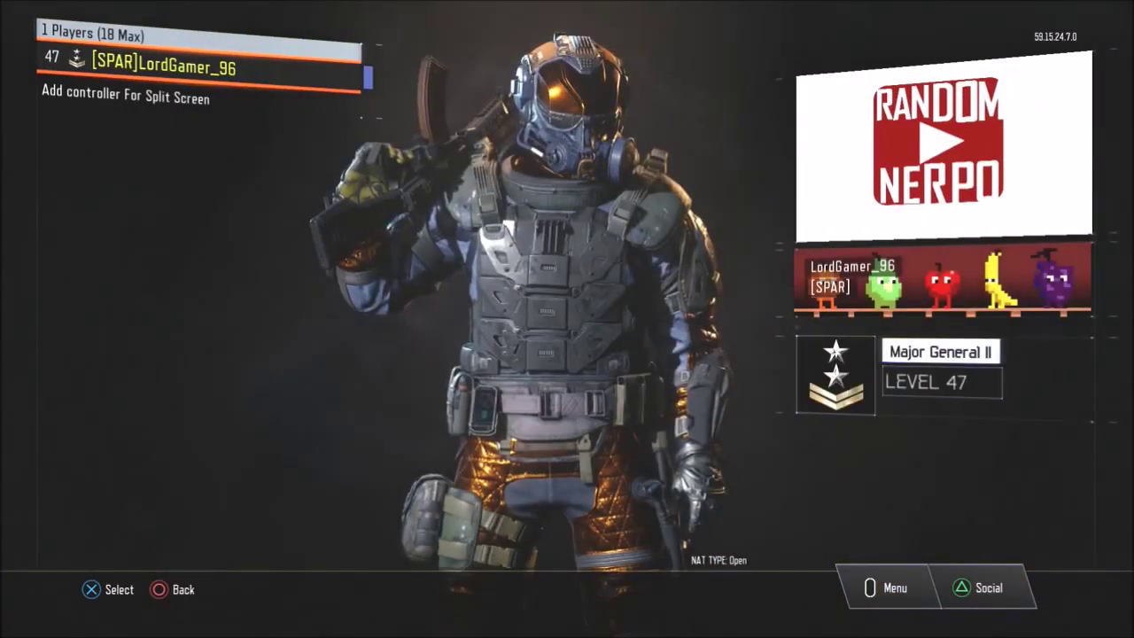
Return from the party player list to the Multiplayer menu's Theater entry.
key("Left")
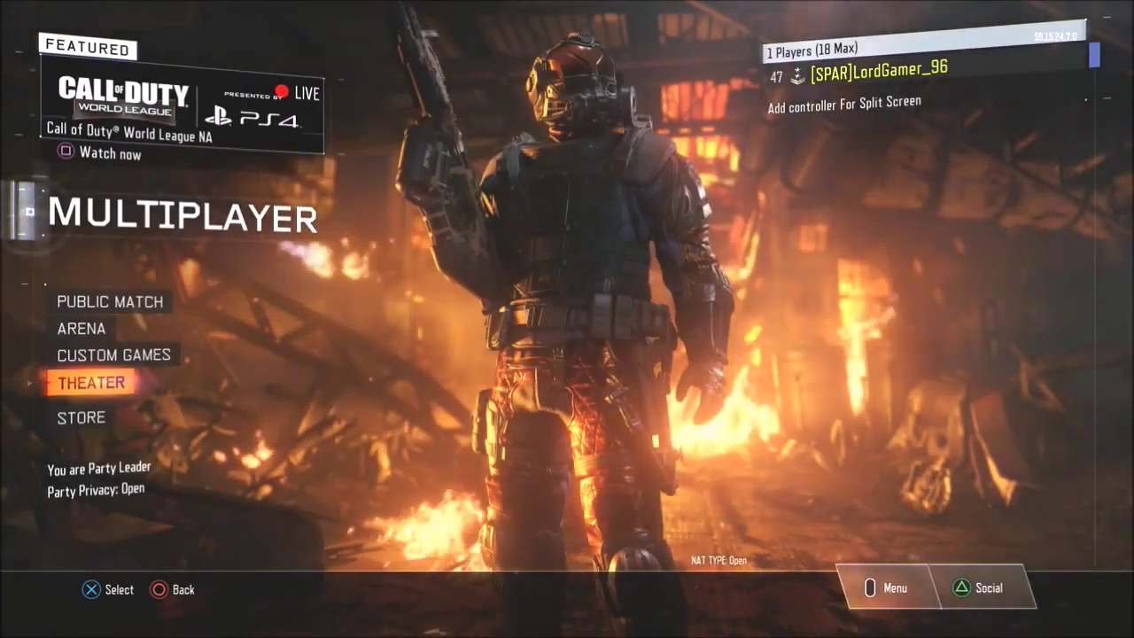